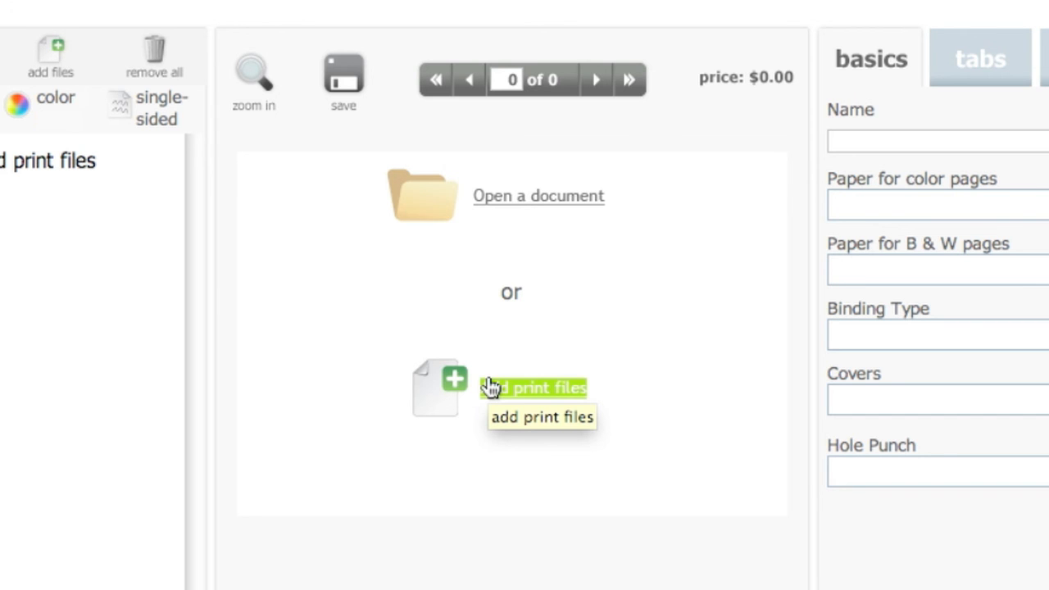
Start adding print files and create a new upload folder named Sales Presentations inside the General folder.
{"action": "left_click", "coordinate": [490, 387]}
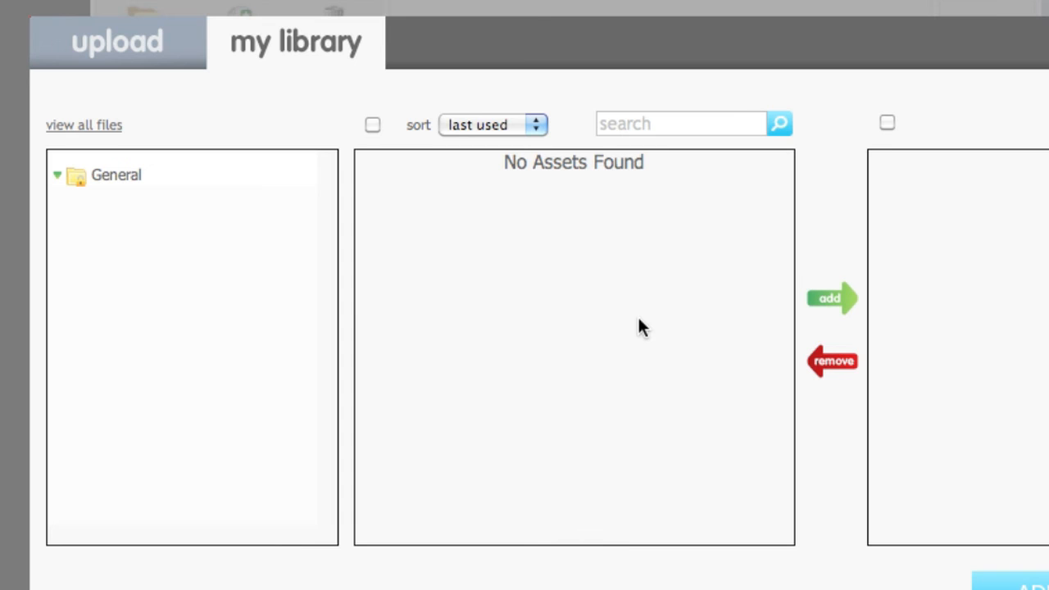
{"action": "left_click", "coordinate": [113, 56]}
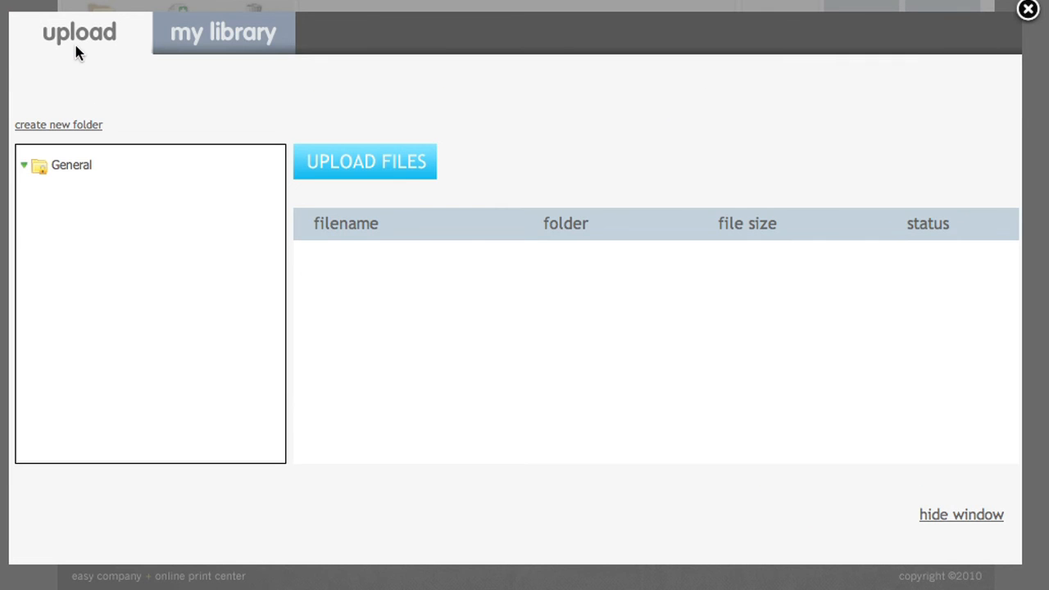
{"action": "left_click", "coordinate": [79, 165]}
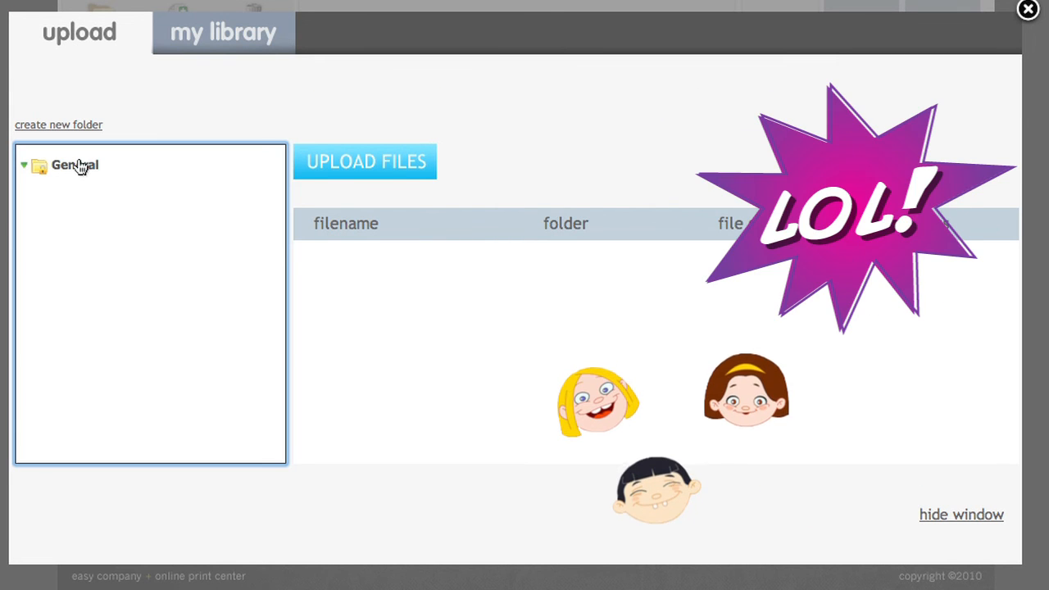
{"action": "left_click", "coordinate": [77, 124]}
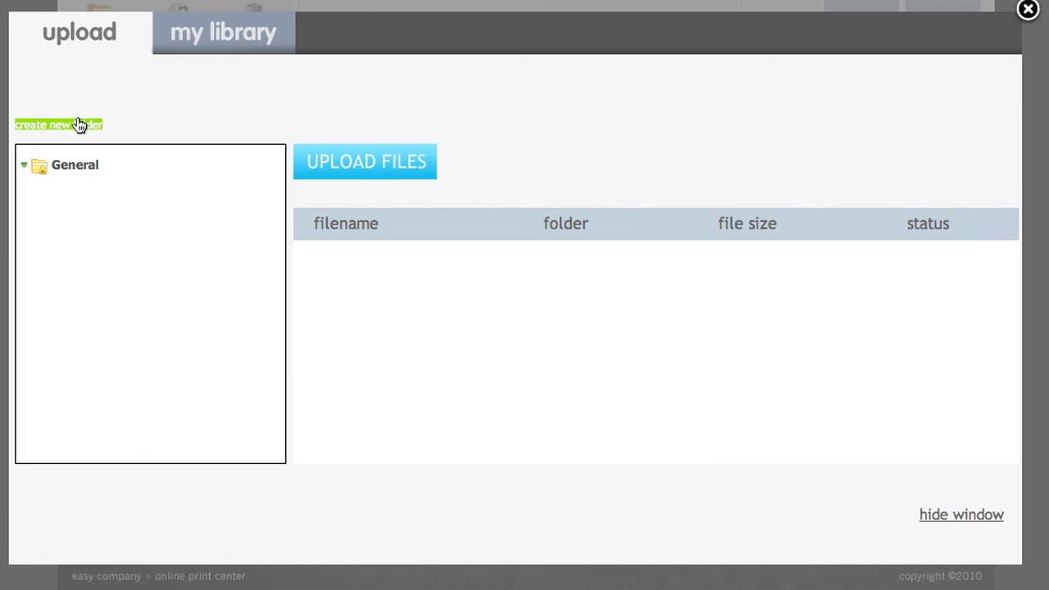
{"action": "left_click", "coordinate": [441, 263]}
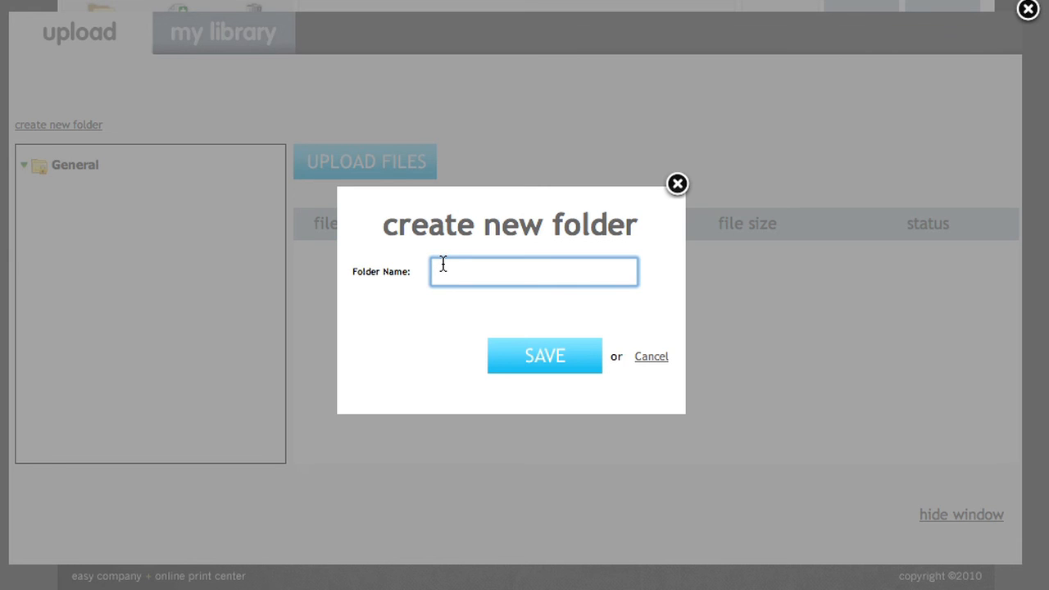
{"action": "type", "text": "Sales Presentations"}
{"action": "key", "text": "Tab"}
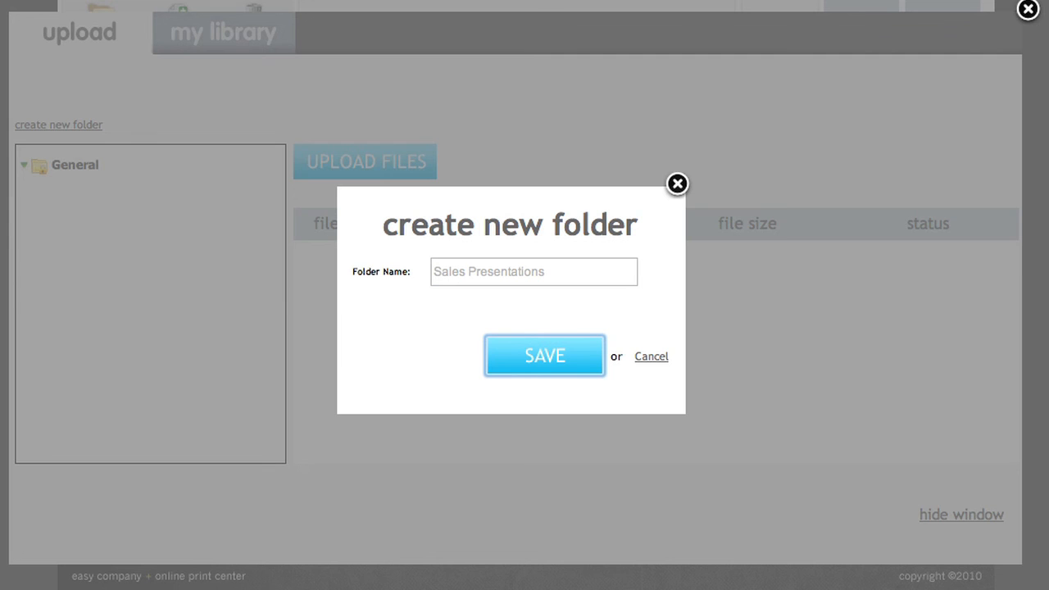
{"action": "key", "text": "Return"}
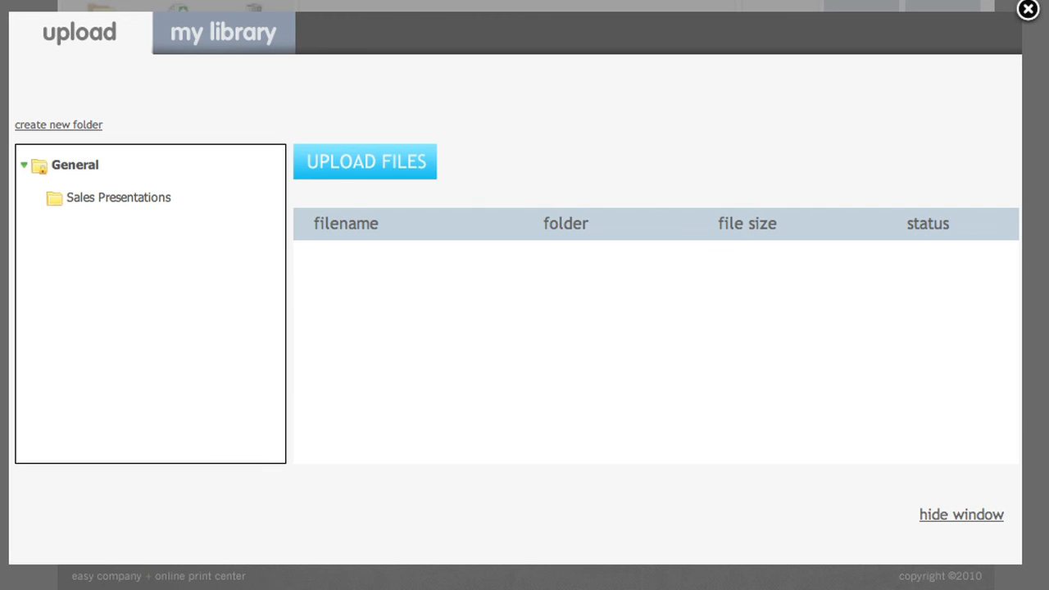
Create a subfolder named Big Customer inside the Sales Presentations folder.
{"action": "left_click", "coordinate": [137, 202]}
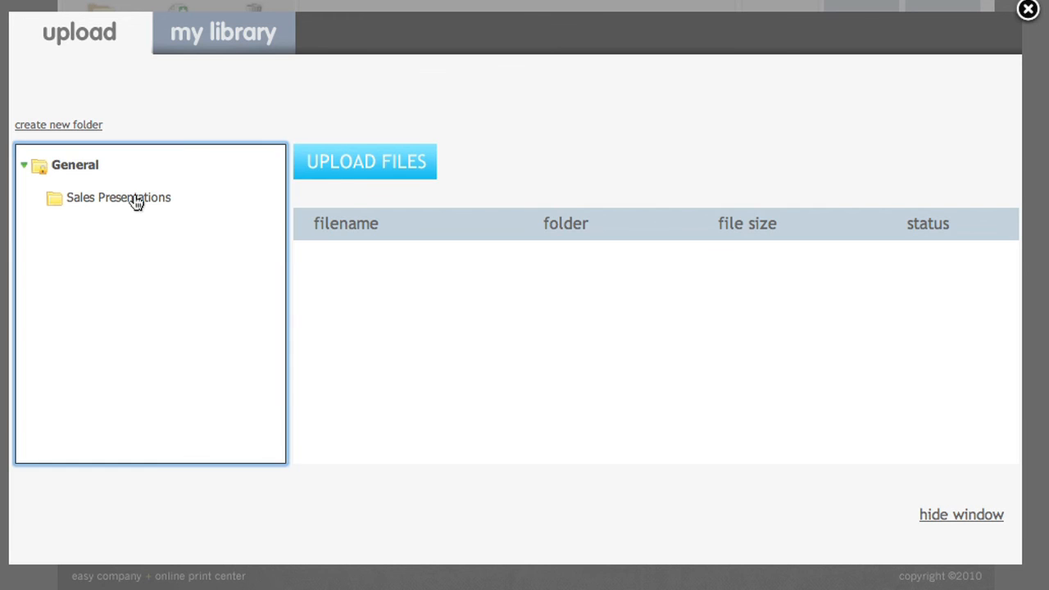
{"action": "left_click", "coordinate": [90, 128]}
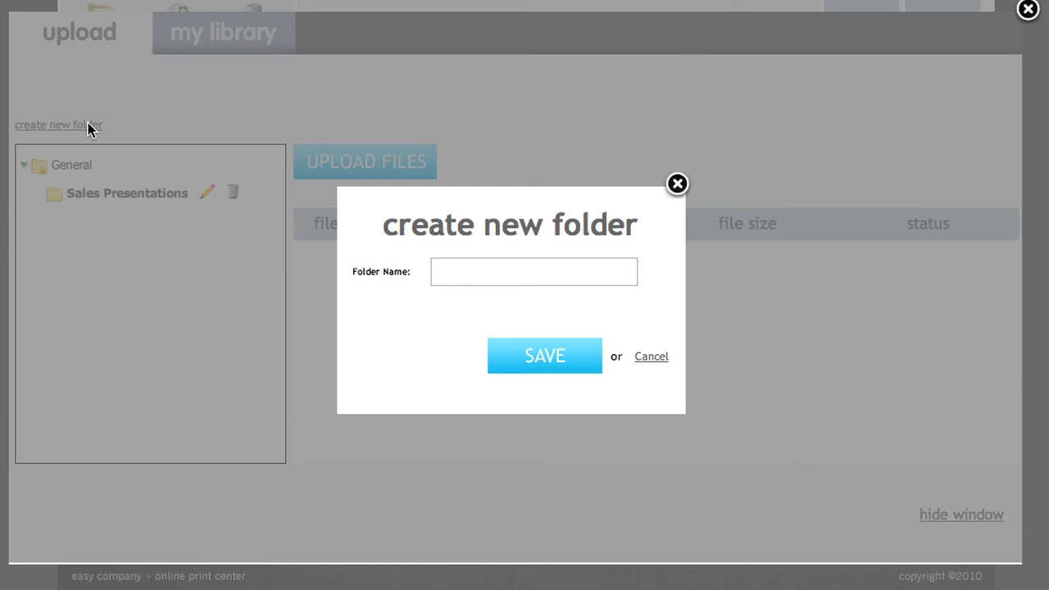
{"action": "type", "text": "Big"}
{"action": "key", "text": "Tab"}
{"action": "key", "text": "Return"}
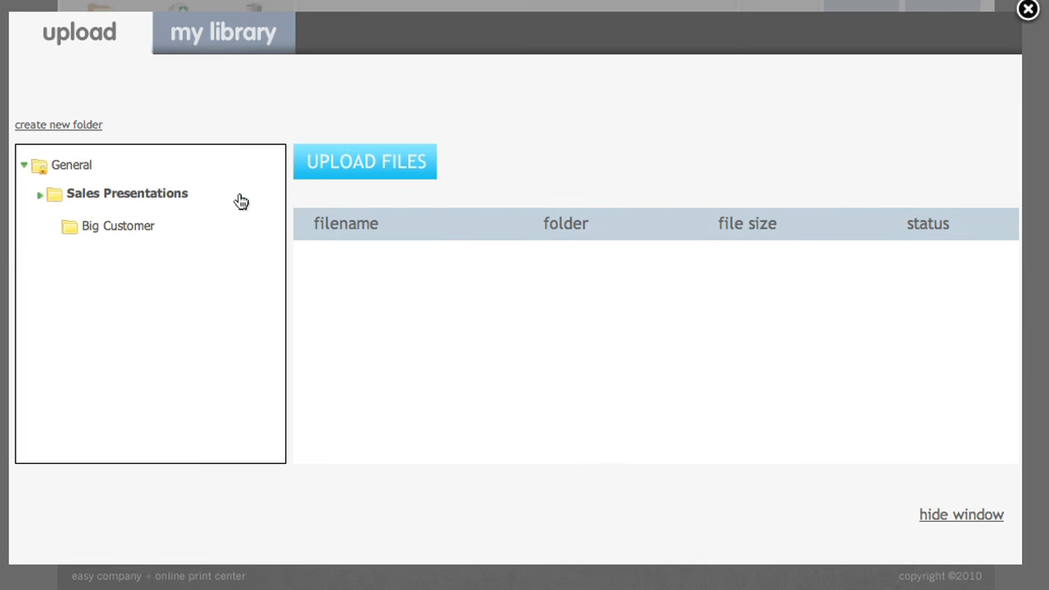
Upload Sales.pdf and the Training Manual 2010 document from the Desktop into the Sales Presentations folder.
{"action": "left_click", "coordinate": [320, 163]}
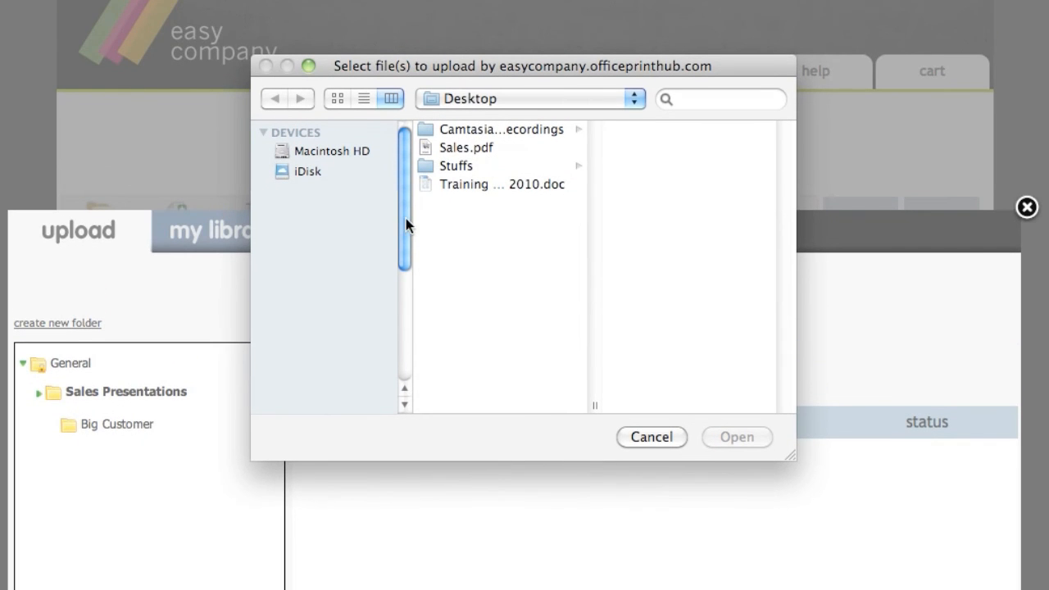
{"action": "left_click", "coordinate": [486, 150]}
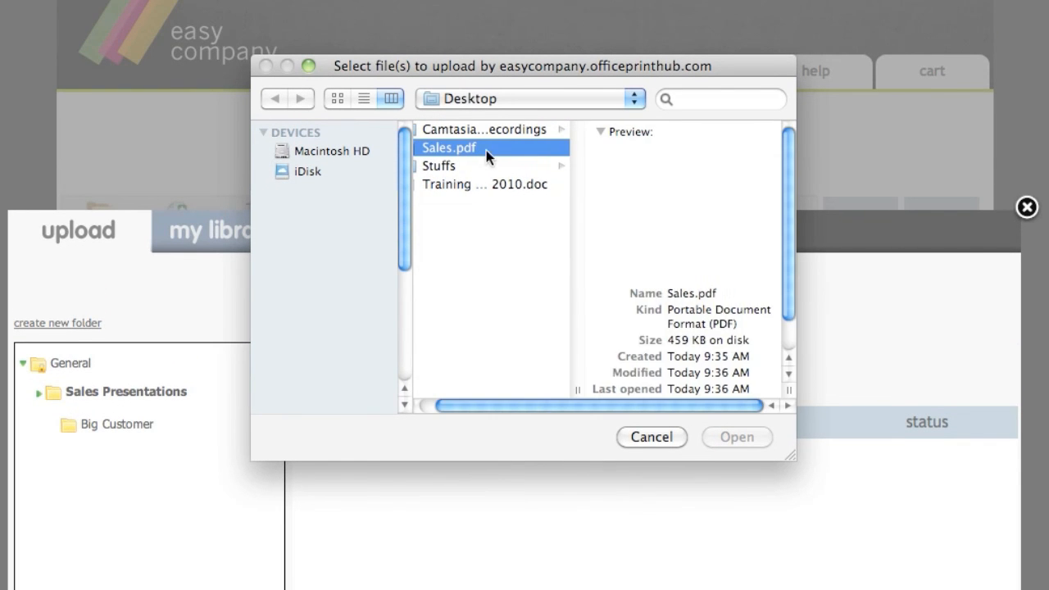
{"action": "left_click", "coordinate": [465, 188], "text": "super"}
{"action": "left_click", "coordinate": [711, 431]}
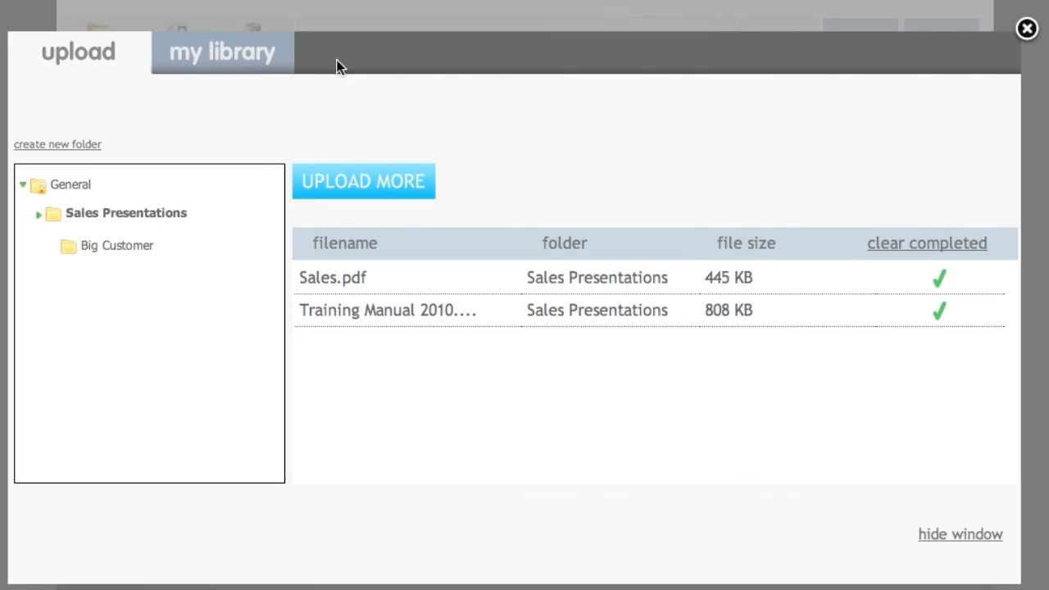
Add Training Manual 2010.doc and Sales.pdf from the library's Sales Presentations folder to the print document.
{"action": "left_click", "coordinate": [266, 47]}
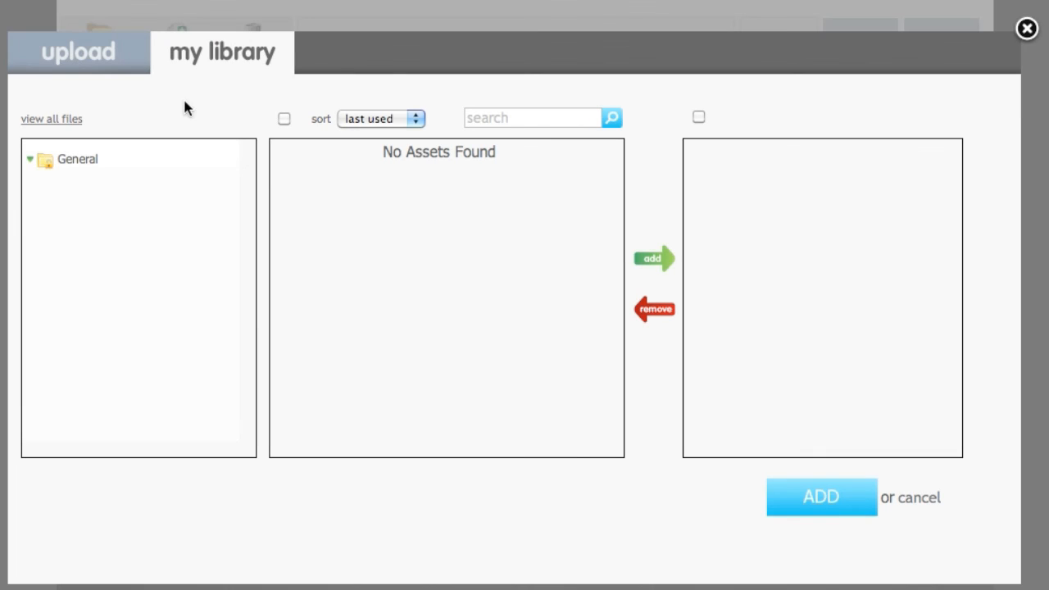
{"action": "left_click", "coordinate": [98, 160]}
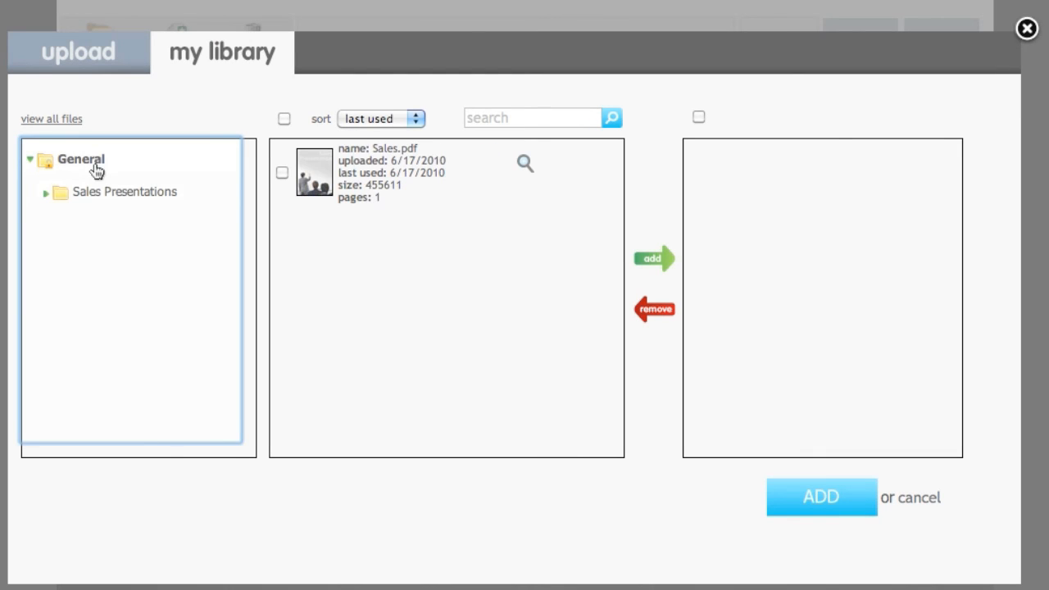
{"action": "left_click", "coordinate": [104, 194]}
{"action": "left_click", "coordinate": [283, 173]}
{"action": "left_click", "coordinate": [282, 242]}
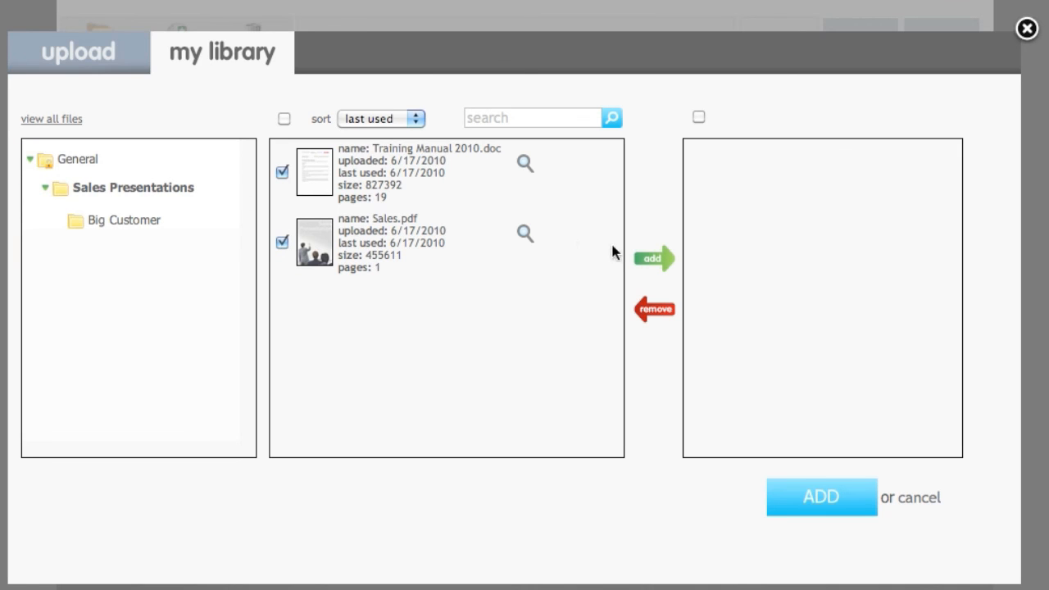
{"action": "left_click", "coordinate": [654, 258]}
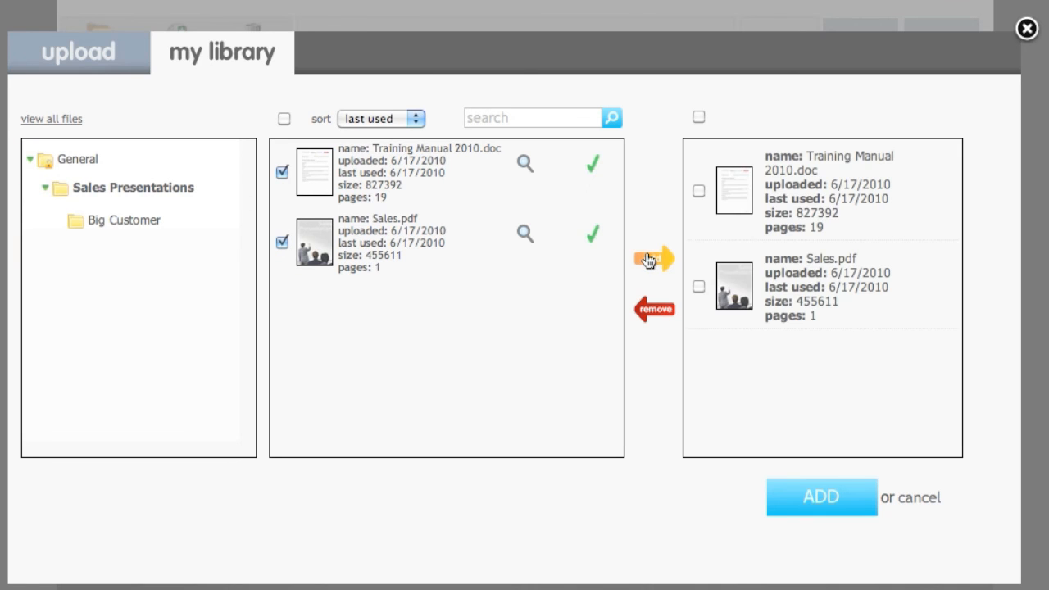
{"action": "left_click", "coordinate": [820, 499]}
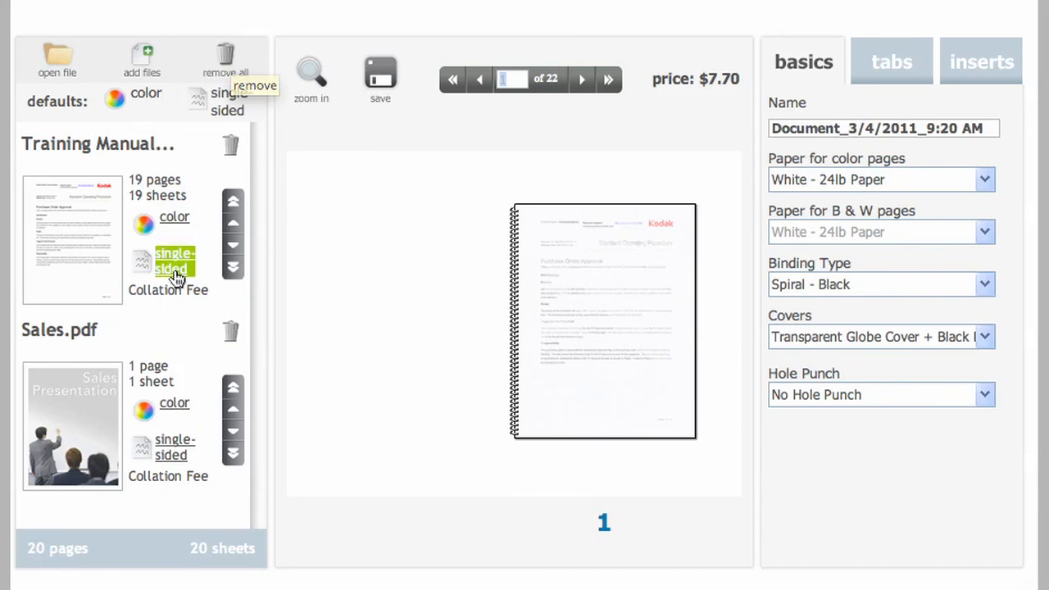
Move Sales.pdf ahead of the training manual and set the manual to double-sided black and white printing.
{"action": "left_click", "coordinate": [234, 410]}
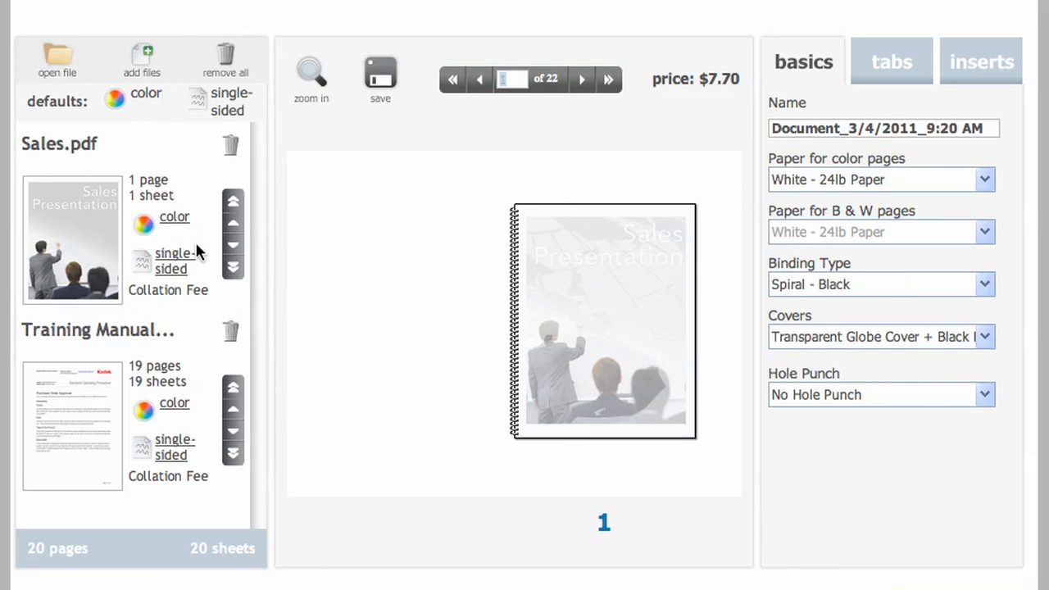
{"action": "left_click", "coordinate": [180, 453]}
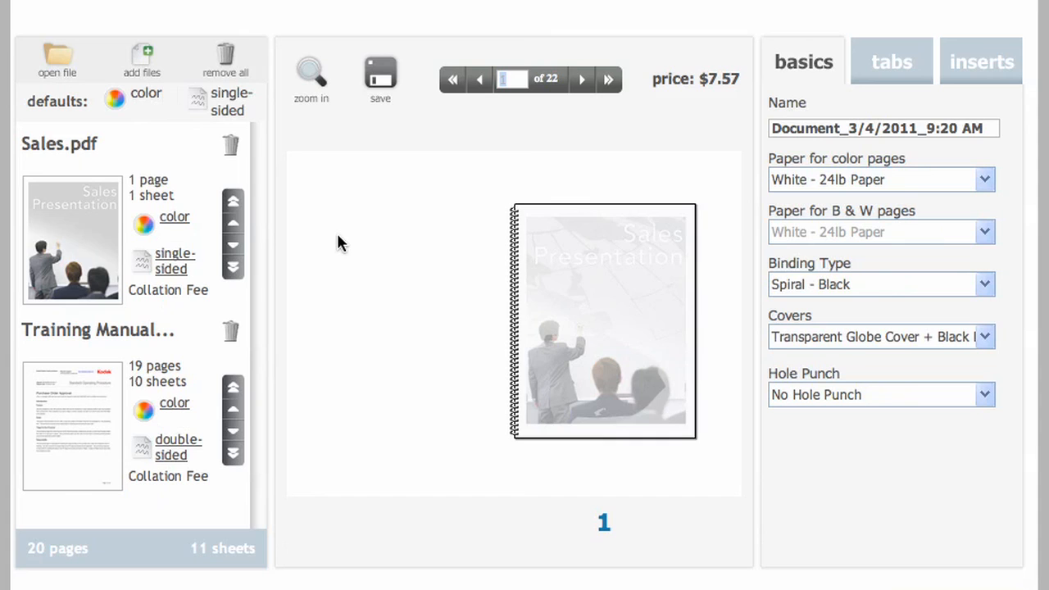
{"action": "left_click", "coordinate": [175, 405]}
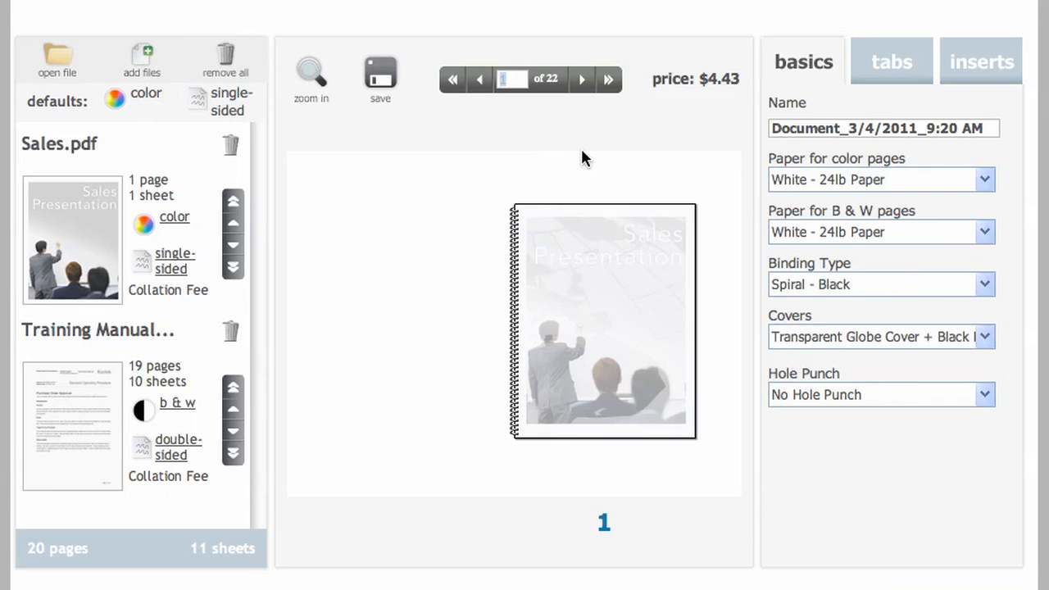
Preview the opening pages, the back cover and the front cover of the bound document, and jump to page 12.
{"action": "left_click", "coordinate": [582, 81]}
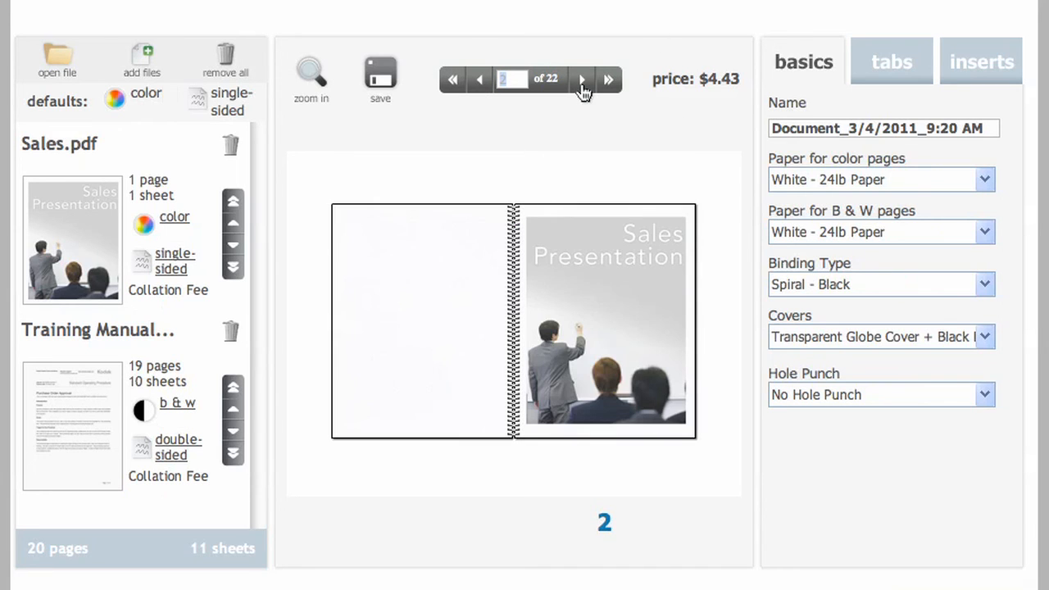
{"action": "left_click", "coordinate": [583, 81]}
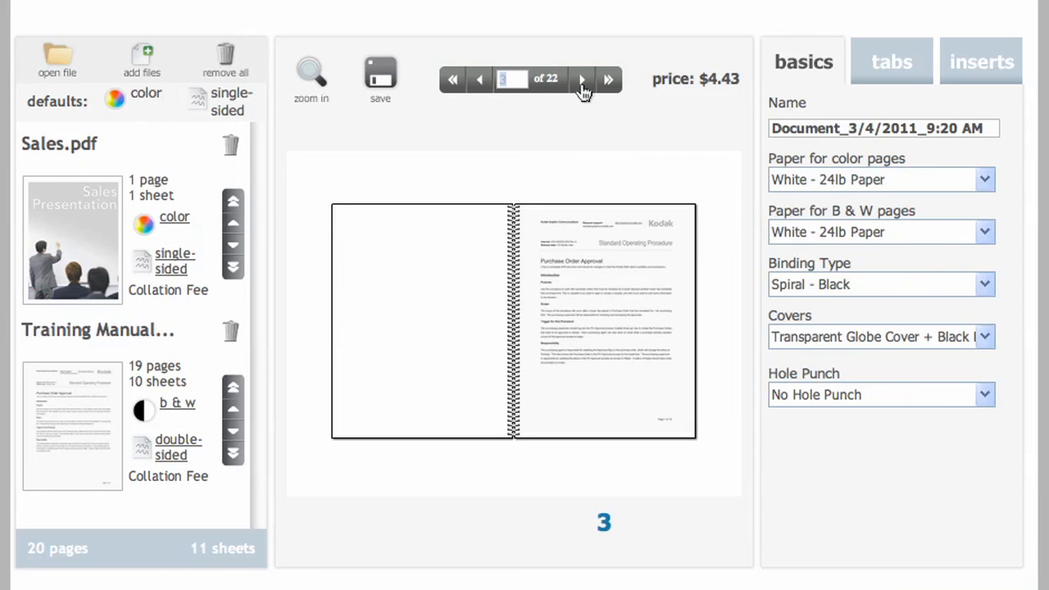
{"action": "left_click", "coordinate": [607, 82]}
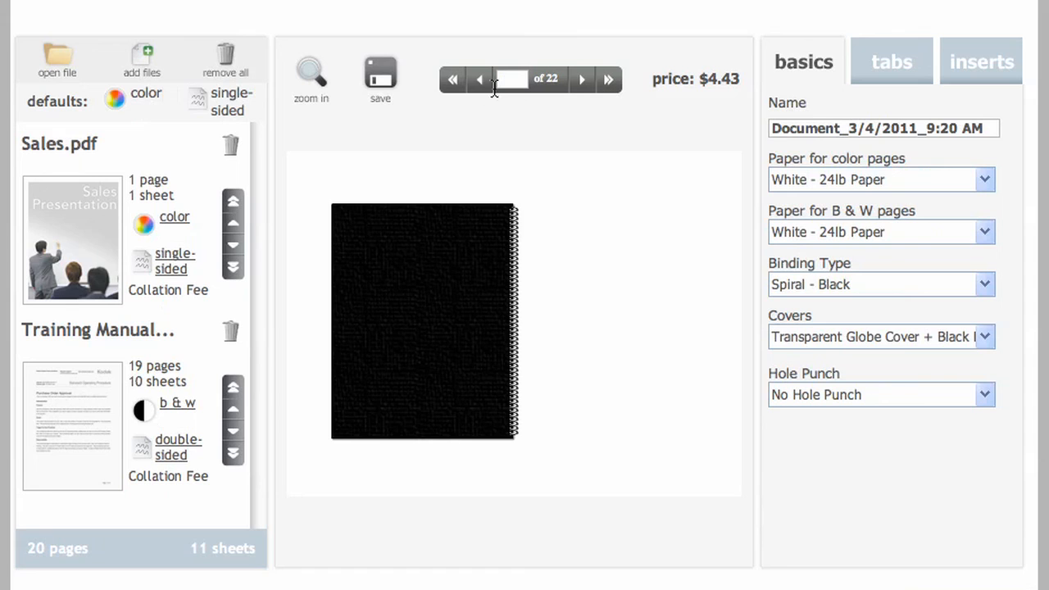
{"action": "left_click", "coordinate": [452, 82]}
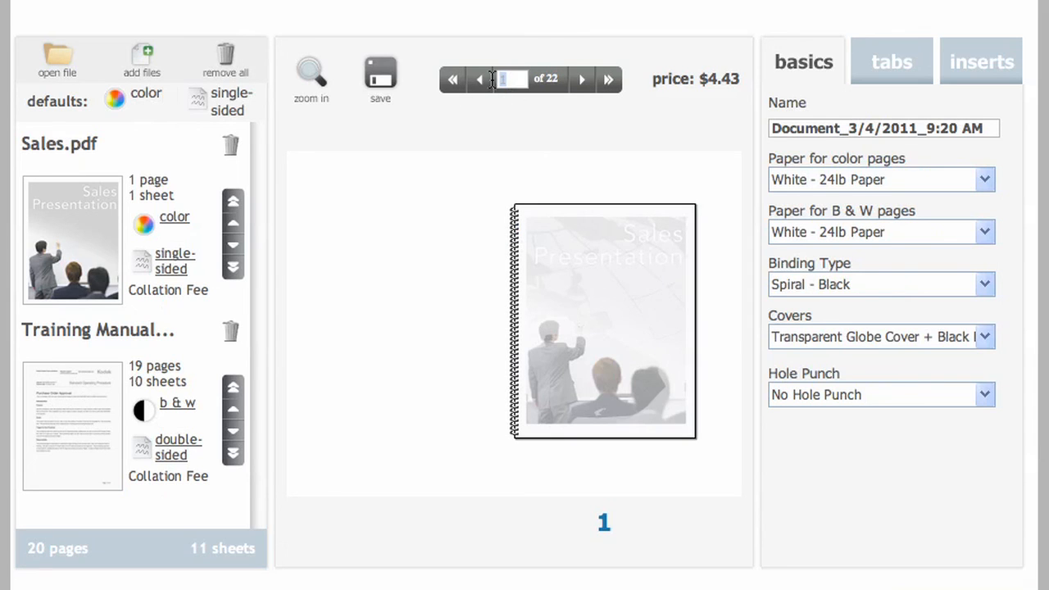
{"action": "type", "text": "12"}
{"action": "key", "text": "Return"}
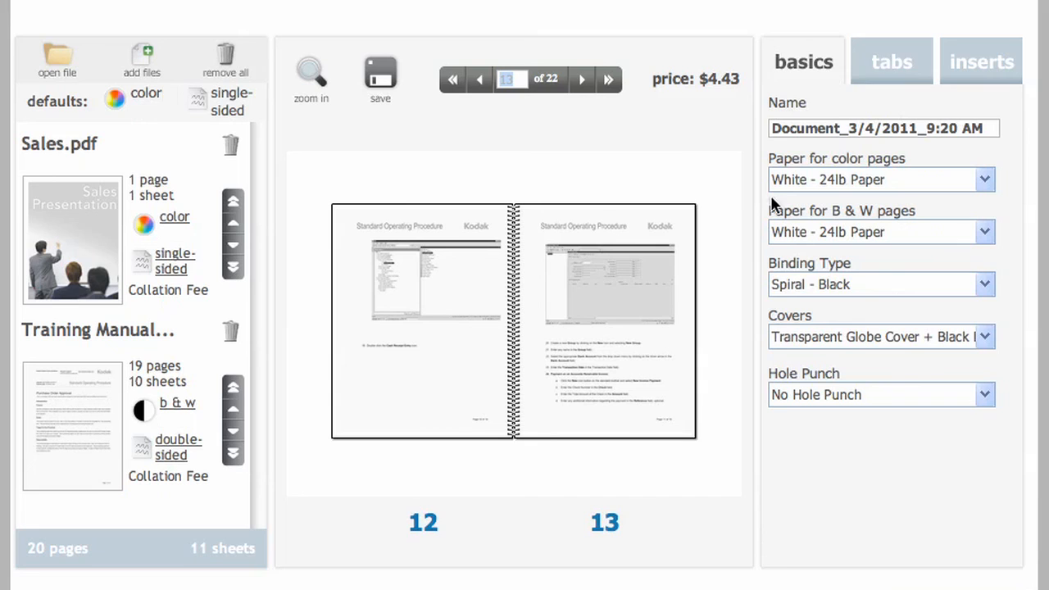
Rename the document as ABC Company Proposal.
{"action": "left_click_drag", "start_coordinate": [995, 128], "coordinate": [755, 129]}
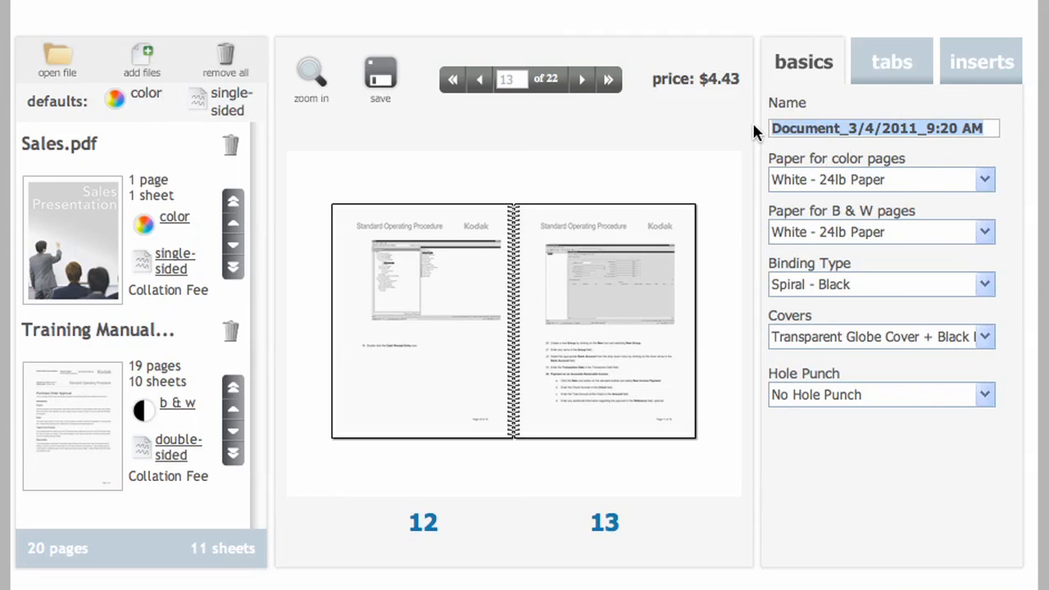
{"action": "type", "text": "A"}
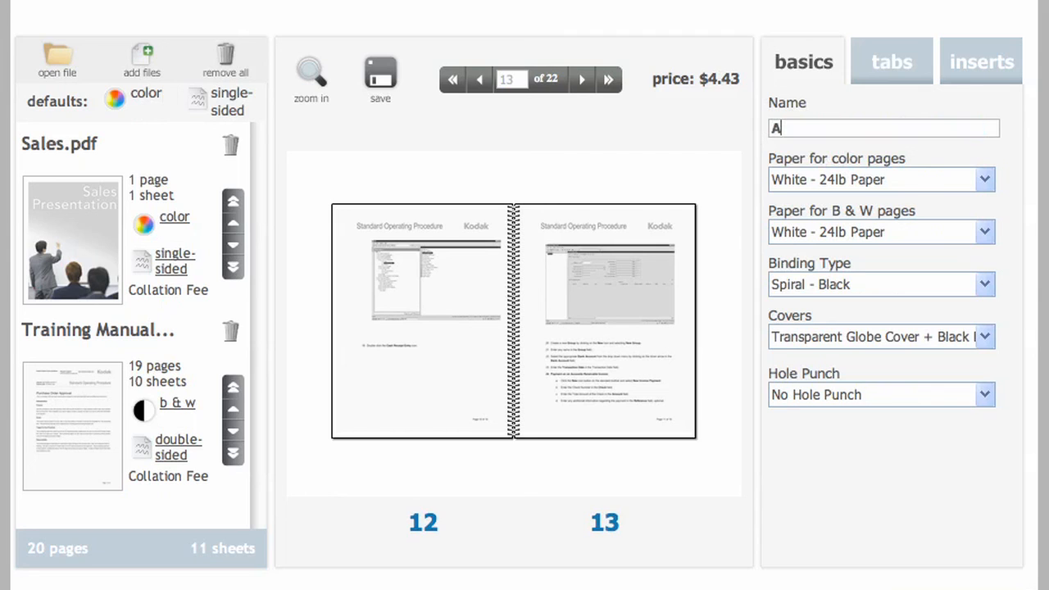
{"action": "type", "text": "BC Company Proposal"}
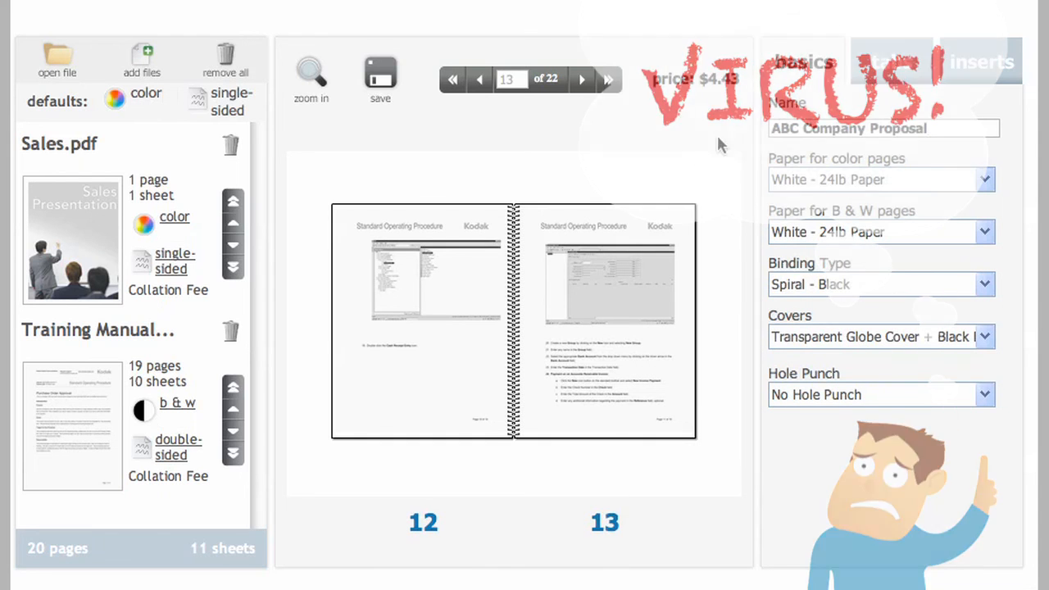
Save the document in the Sales Presentations folder.
{"action": "left_click", "coordinate": [385, 79]}
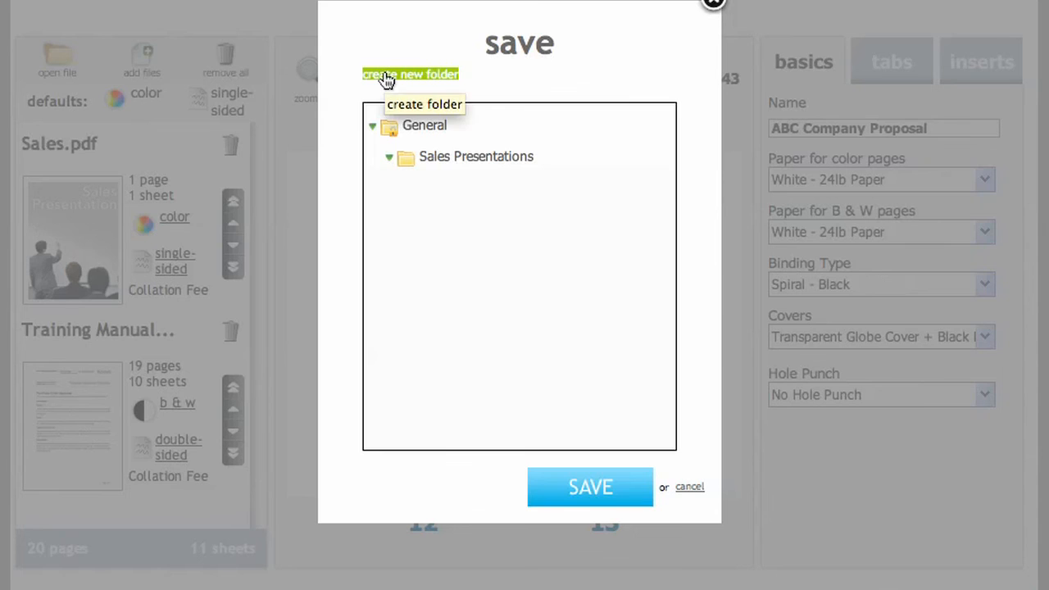
{"action": "left_click", "coordinate": [492, 160]}
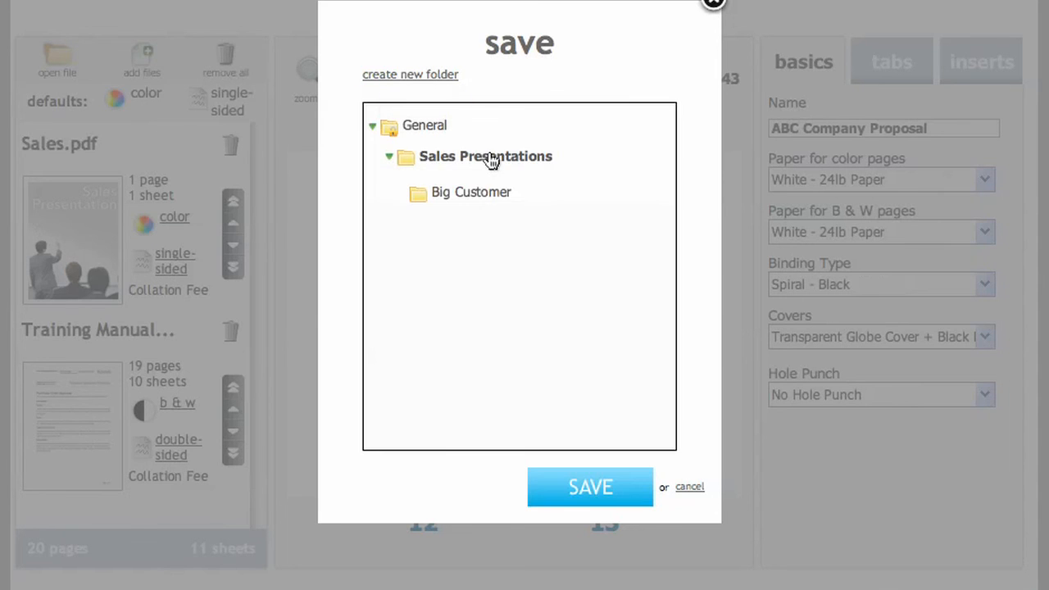
{"action": "left_click", "coordinate": [586, 482]}
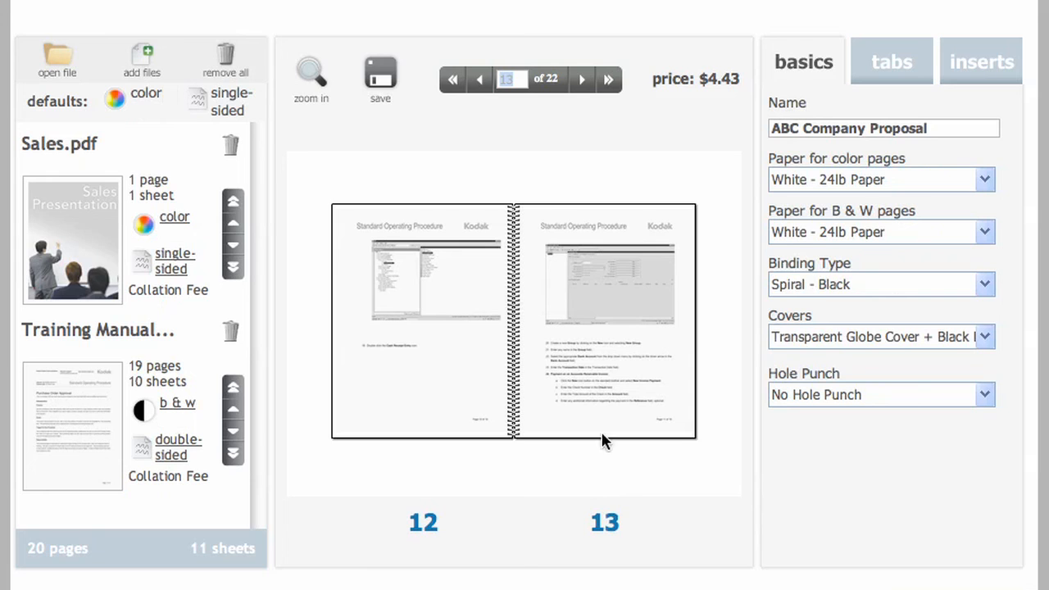
Set the color pages to White - 24lb Paper and the black and white pages to Light Green - 24lb Paper.
{"action": "left_click", "coordinate": [987, 181]}
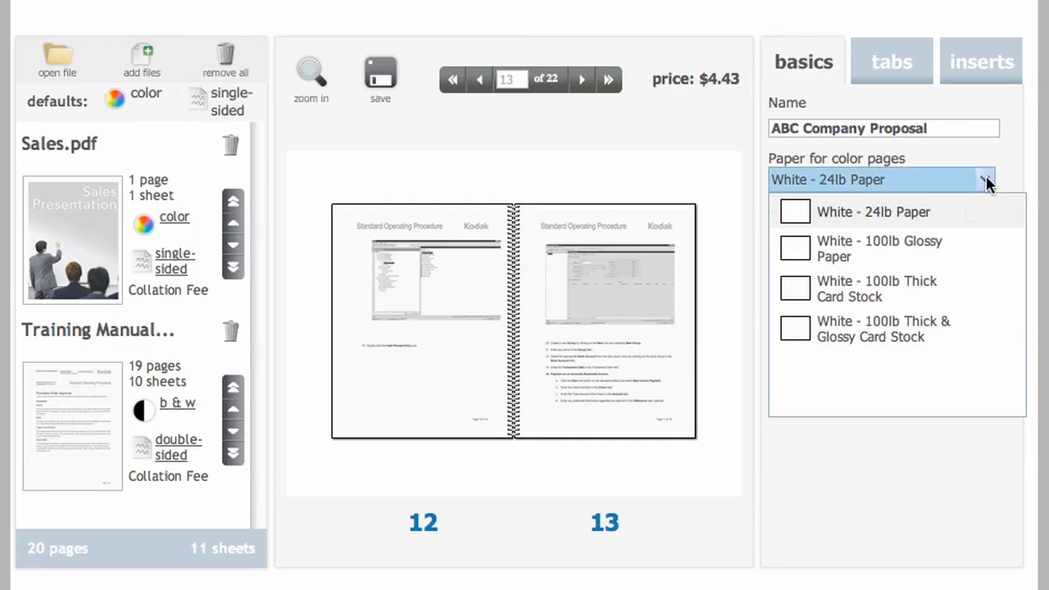
{"action": "left_click", "coordinate": [924, 214]}
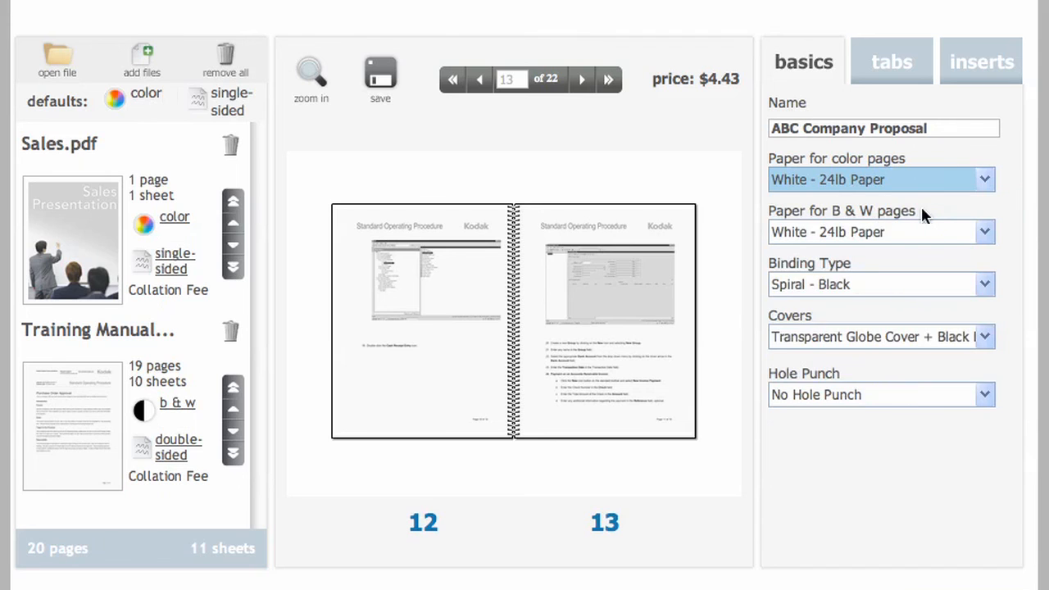
{"action": "left_click", "coordinate": [986, 233]}
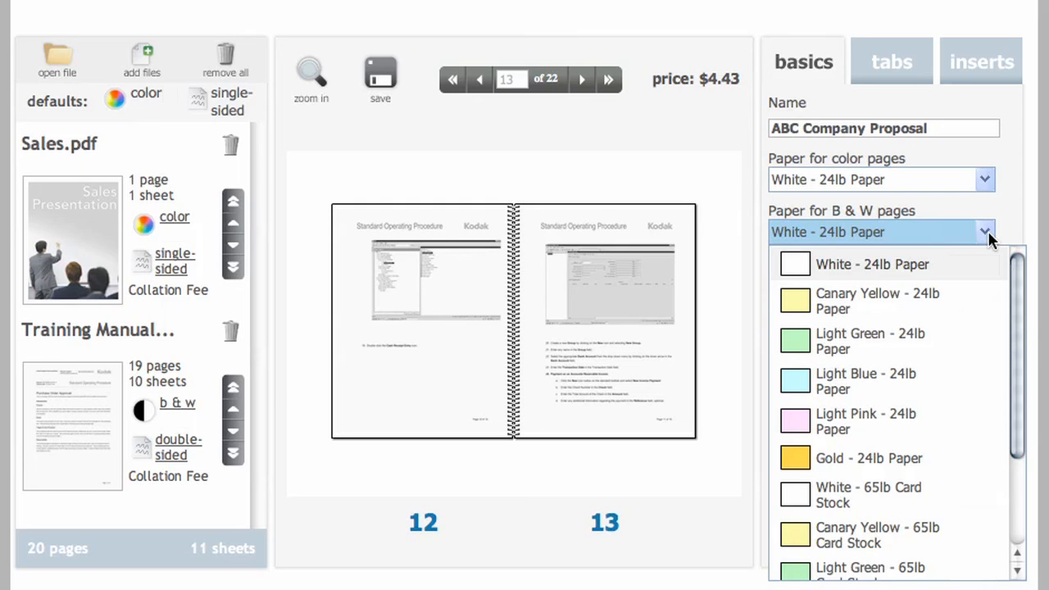
{"action": "left_click", "coordinate": [918, 337]}
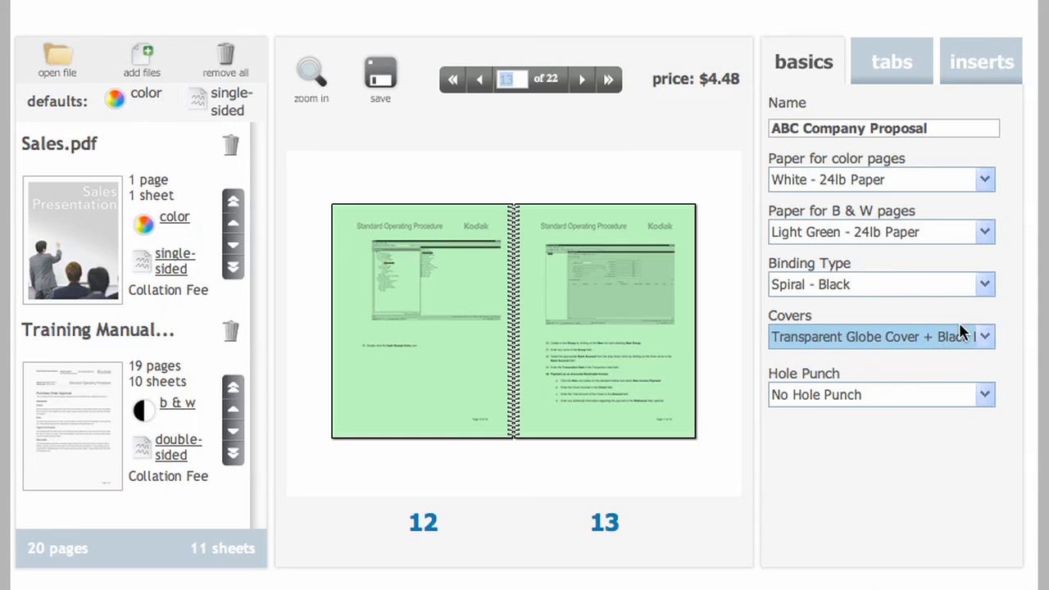
Bind the document in a D-ring - 1.0" Black binder with the first page inserted in the binder cover.
{"action": "left_click", "coordinate": [986, 287]}
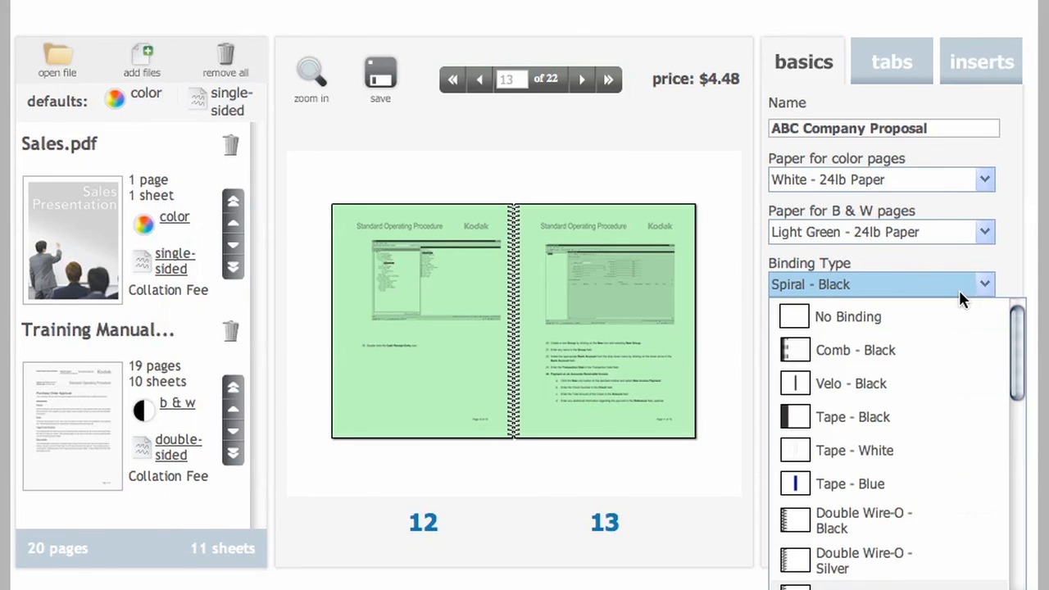
{"action": "scroll", "coordinate": [902, 541], "scroll_direction": "down", "scroll_amount": 1}
{"action": "scroll", "coordinate": [902, 558], "scroll_direction": "down", "scroll_amount": 1}
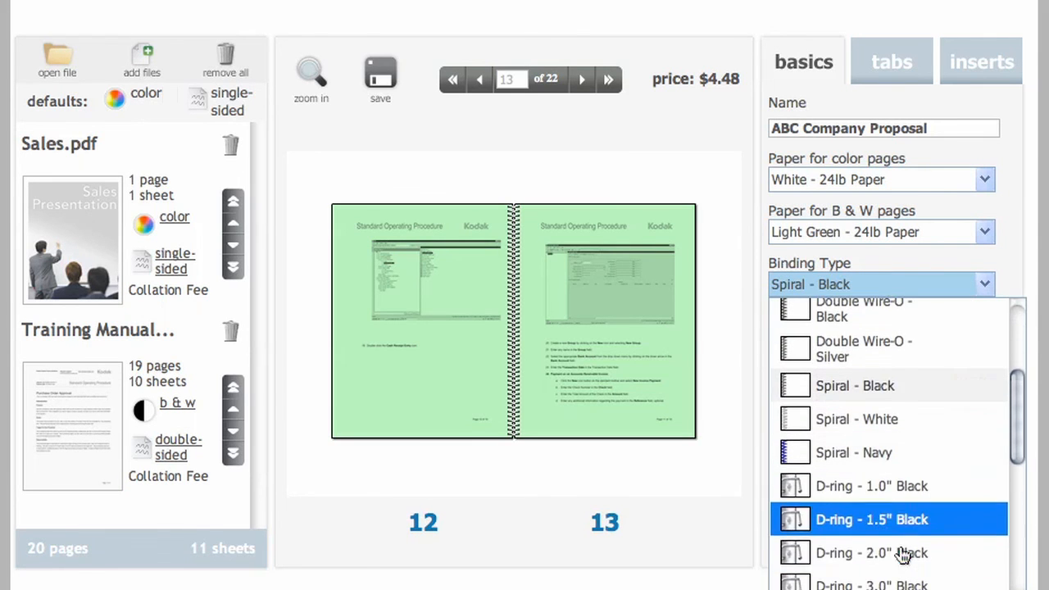
{"action": "left_click", "coordinate": [873, 492]}
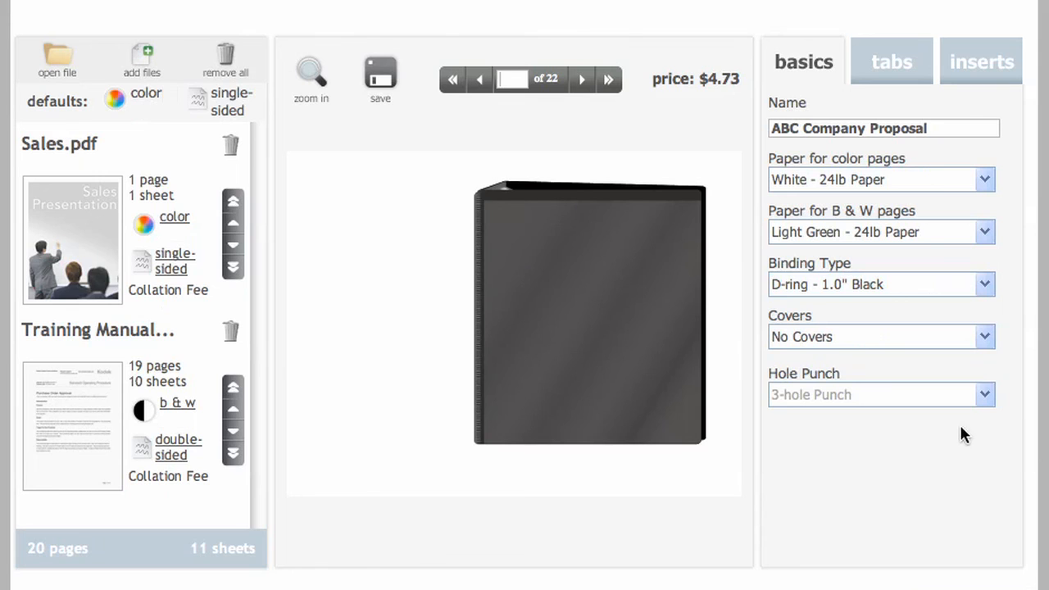
{"action": "left_click", "coordinate": [984, 338]}
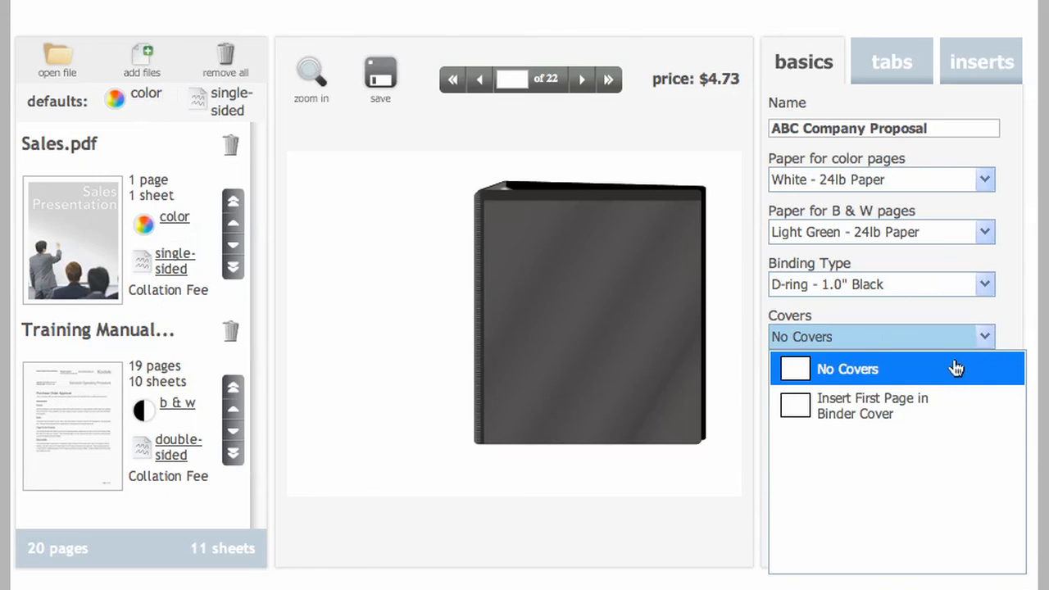
{"action": "left_click", "coordinate": [897, 405]}
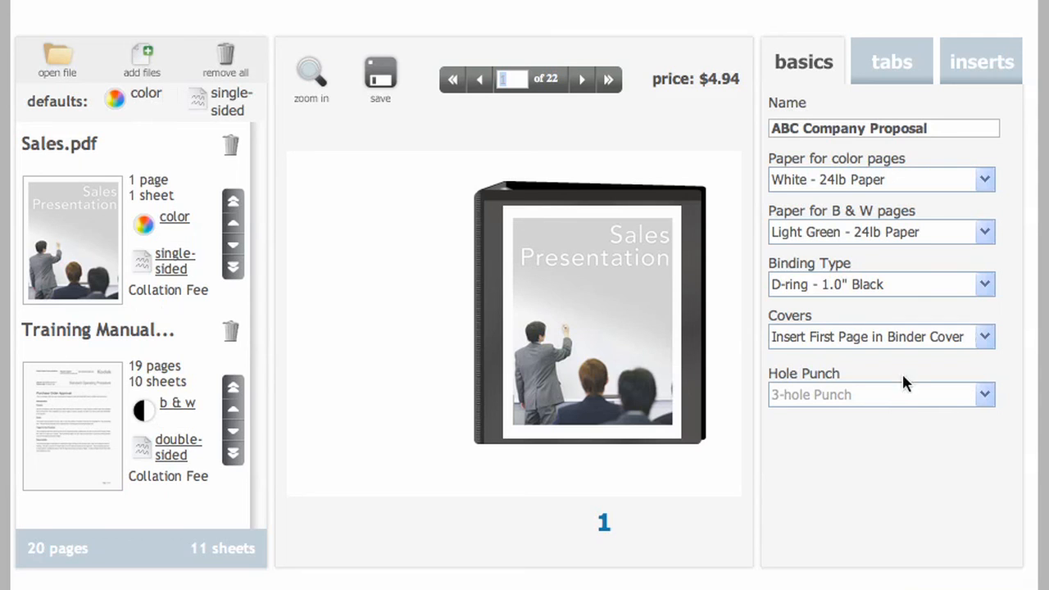
Set the binding to Comb - Black and the covers to Transparent Frosted Cover + Black Back.
{"action": "left_click", "coordinate": [986, 287]}
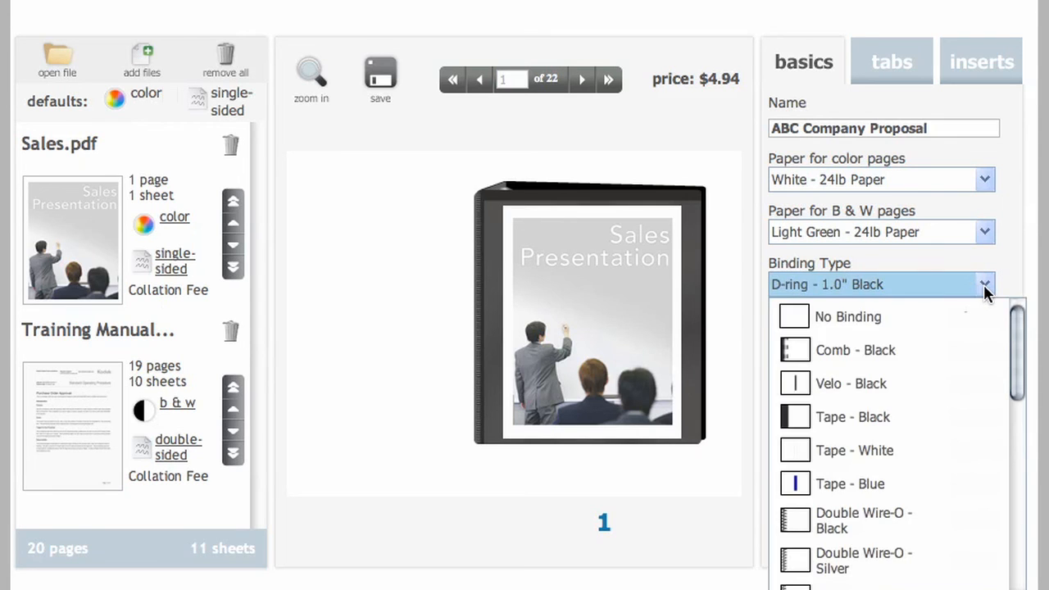
{"action": "left_click", "coordinate": [884, 347]}
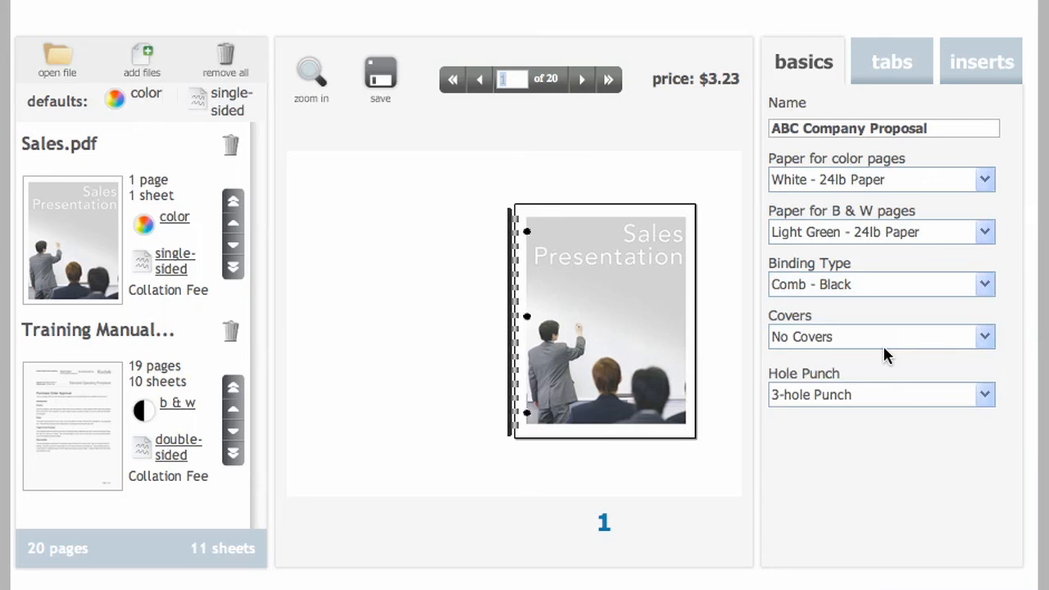
{"action": "left_click", "coordinate": [988, 338]}
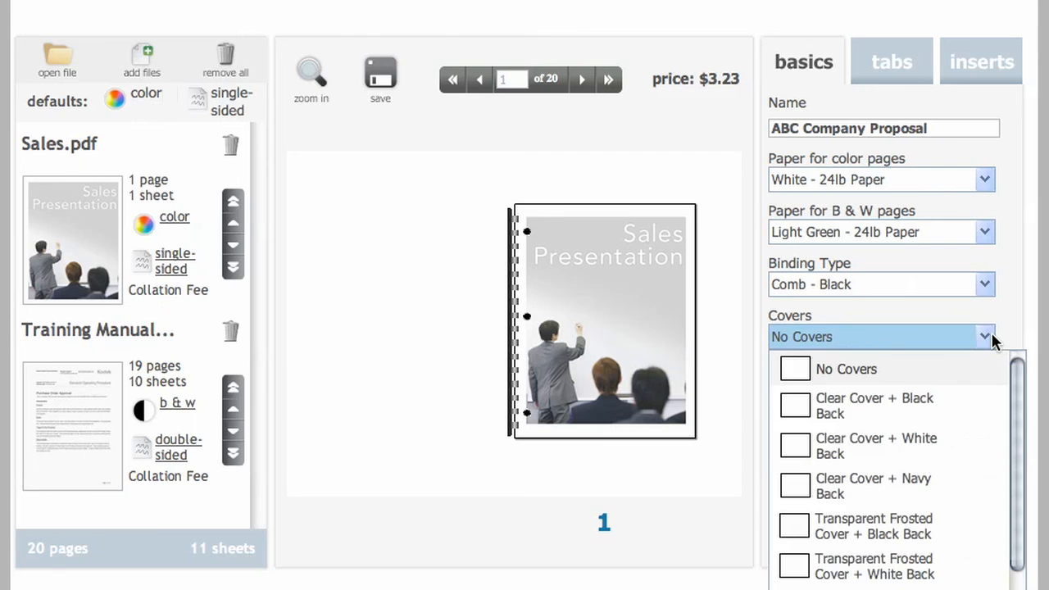
{"action": "scroll", "coordinate": [902, 431], "scroll_direction": "down", "scroll_amount": 3}
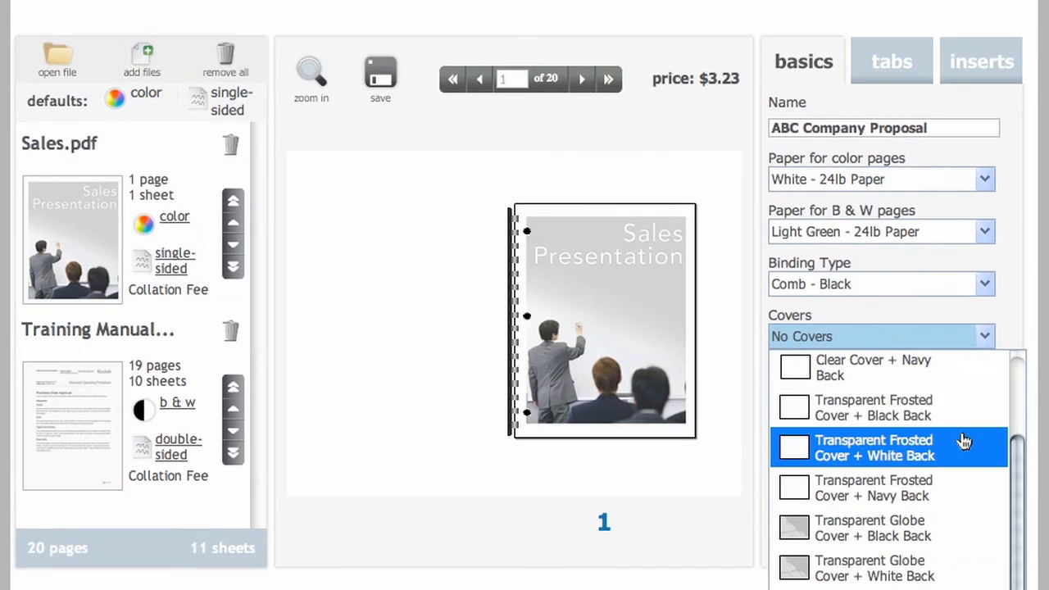
{"action": "scroll", "coordinate": [943, 442], "scroll_direction": "up", "scroll_amount": 2}
{"action": "scroll", "coordinate": [934, 426], "scroll_direction": "up", "scroll_amount": 1}
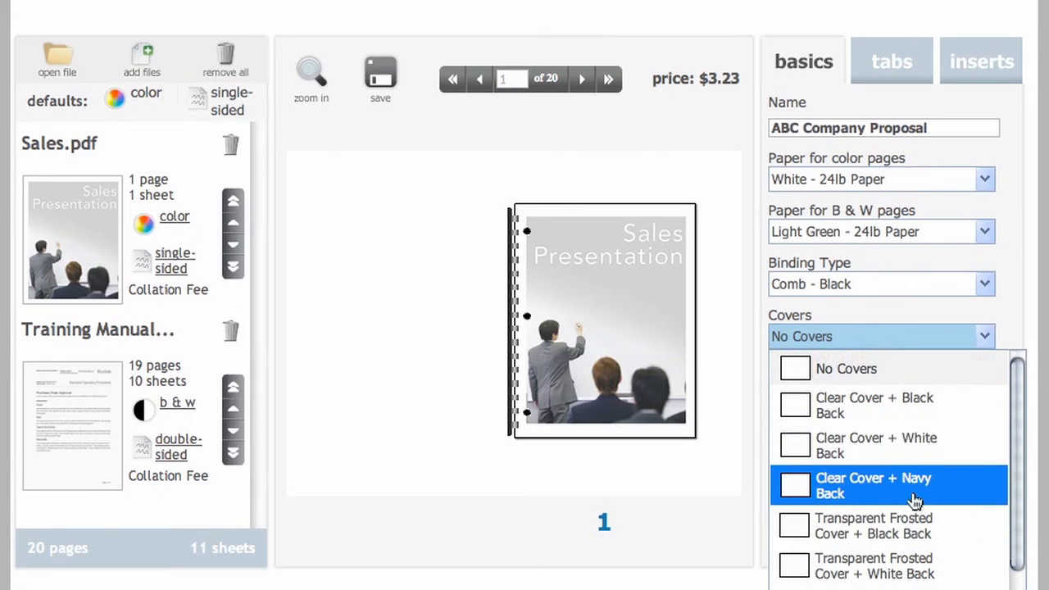
{"action": "left_click", "coordinate": [905, 526]}
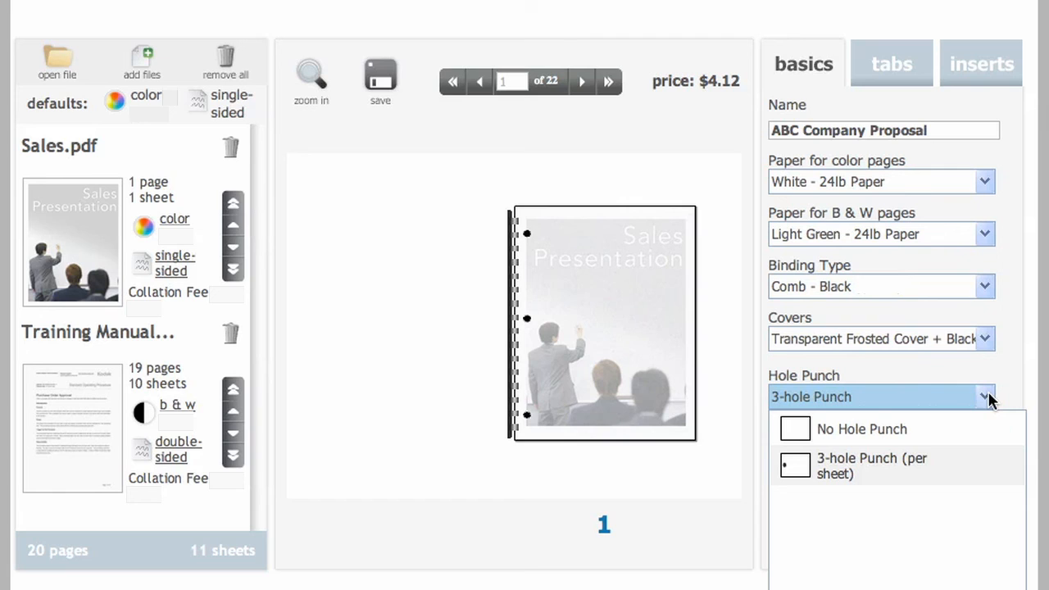
Set the document to No Hole Punch and zoom in on the preview.
{"action": "left_click", "coordinate": [925, 435]}
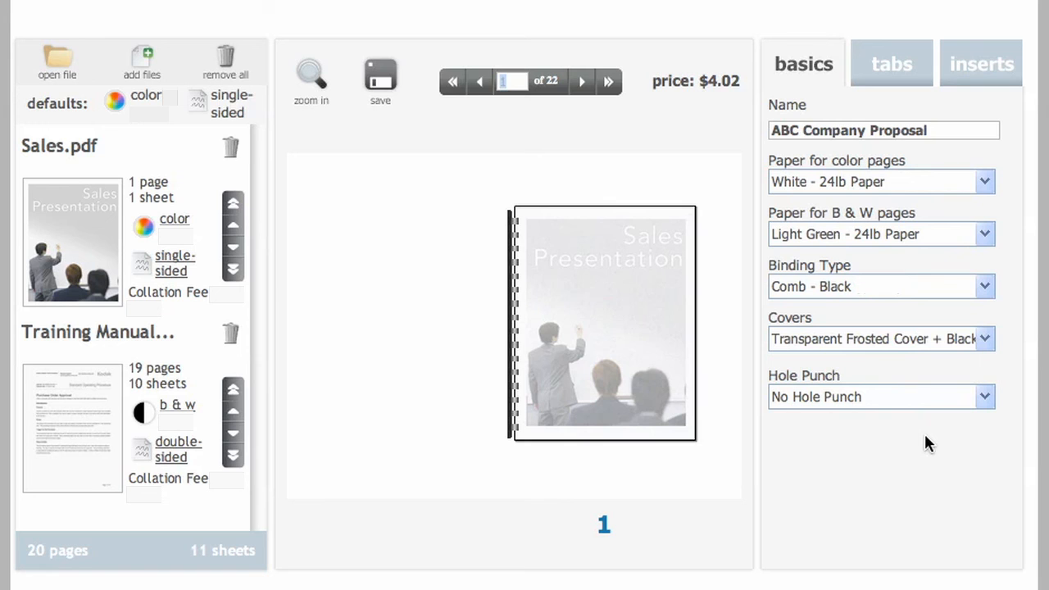
{"action": "left_click", "coordinate": [312, 78]}
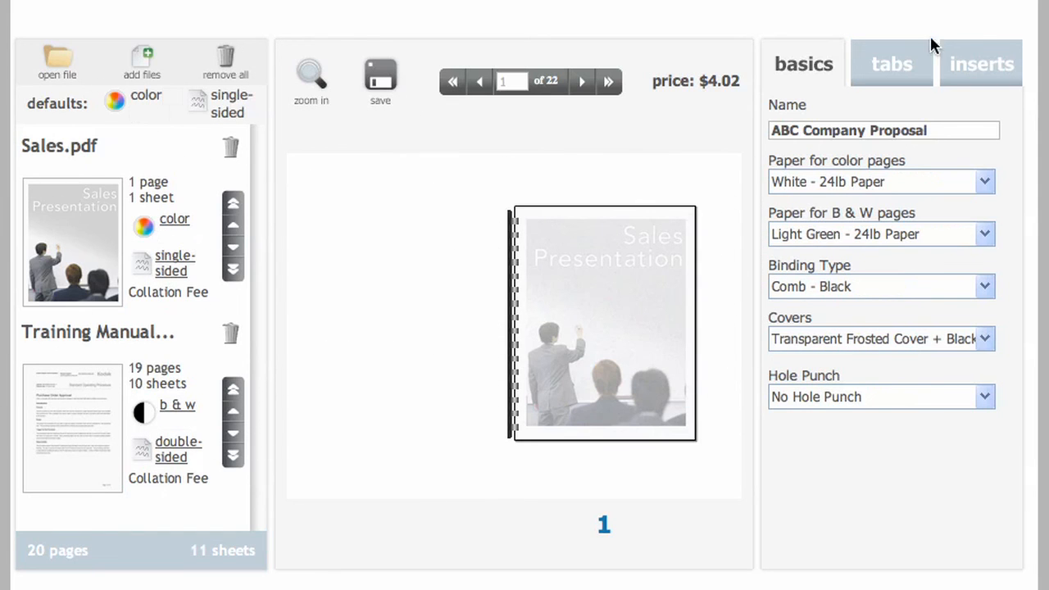
Insert a portrait Standard Mylar Tab before page 3, with SECTION on its first line and ONE on its second.
{"action": "left_click", "coordinate": [915, 63]}
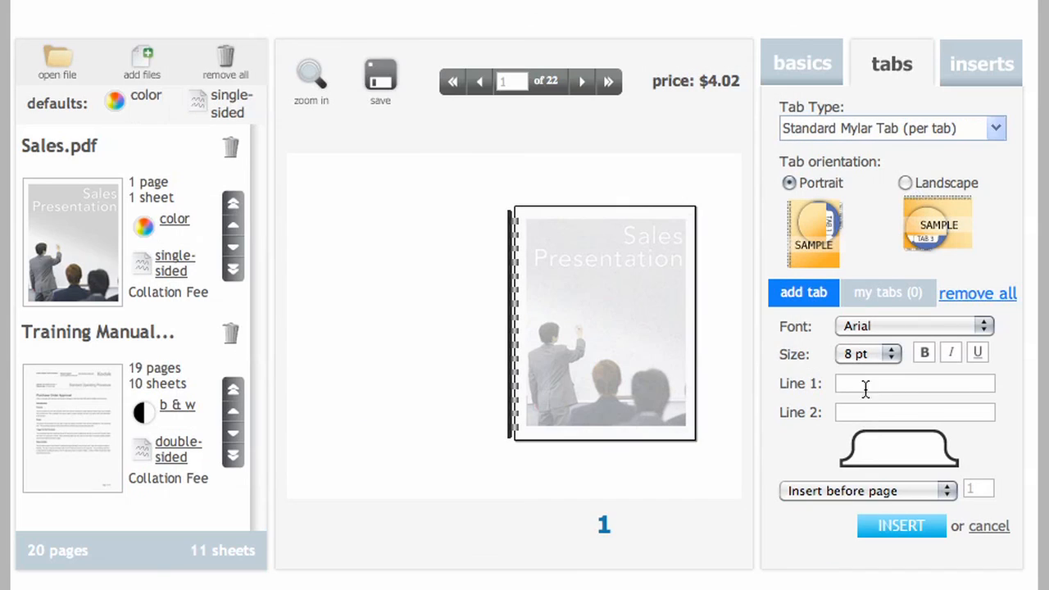
{"action": "left_click", "coordinate": [866, 381]}
{"action": "type", "text": "SECTION"}
{"action": "left_click", "coordinate": [865, 410]}
{"action": "type", "text": "ONE"}
{"action": "left_click_drag", "start_coordinate": [979, 490], "coordinate": [963, 492]}
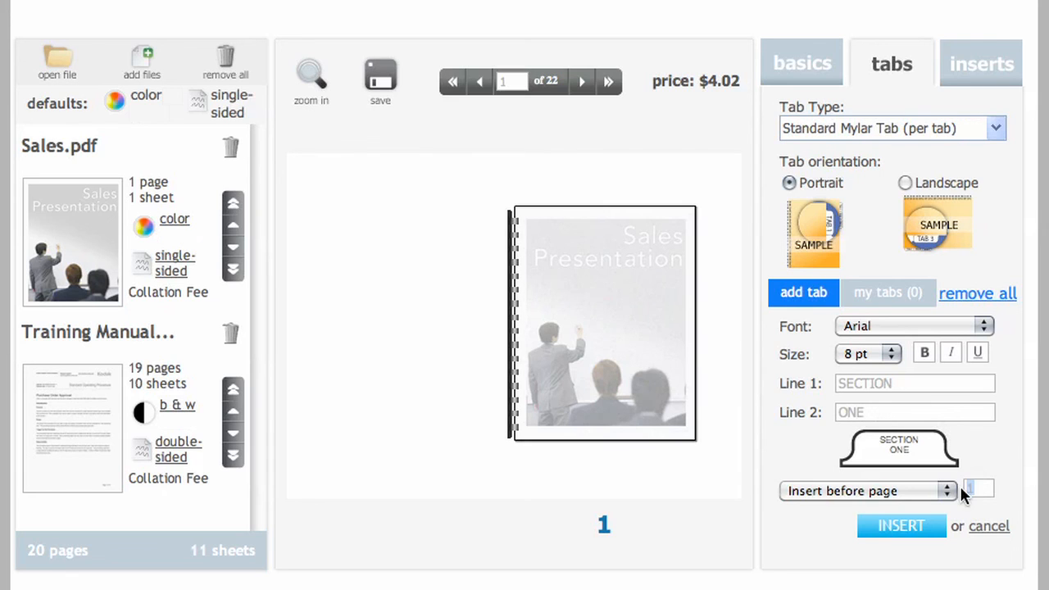
{"action": "type", "text": "3"}
{"action": "left_click", "coordinate": [905, 529]}
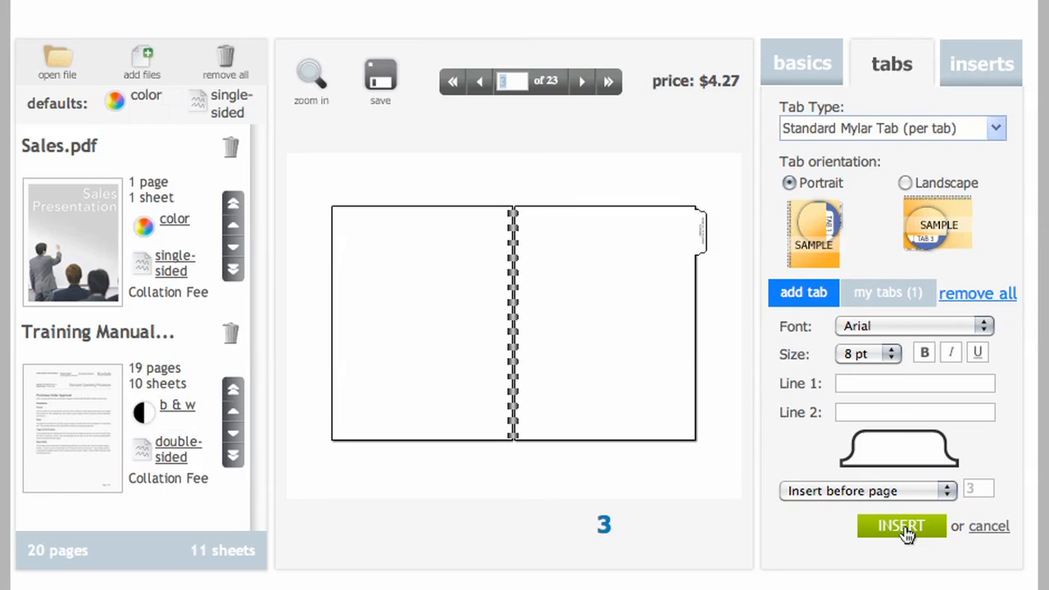
Enter SECTION on the first line and TWO on the second line of a new tab.
{"action": "left_click", "coordinate": [892, 383]}
{"action": "type", "text": "SECTION"}
{"action": "left_click", "coordinate": [888, 411]}
{"action": "type", "text": "TWO"}
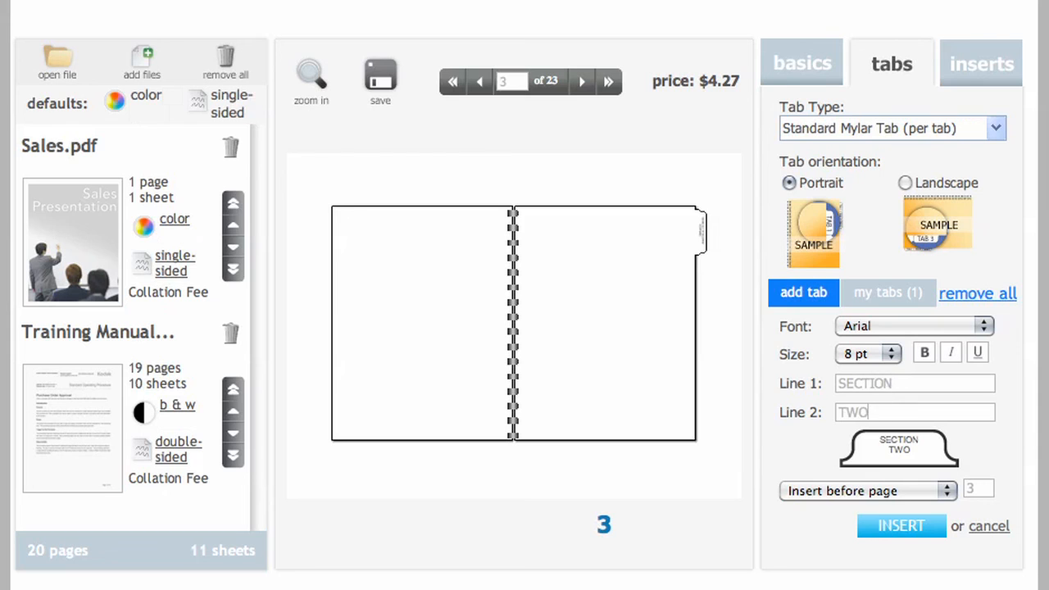
Format the new tab's text as 12 pt Verdana, bold and underlined.
{"action": "left_click", "coordinate": [905, 324]}
{"action": "left_click", "coordinate": [898, 396]}
{"action": "left_click", "coordinate": [886, 353]}
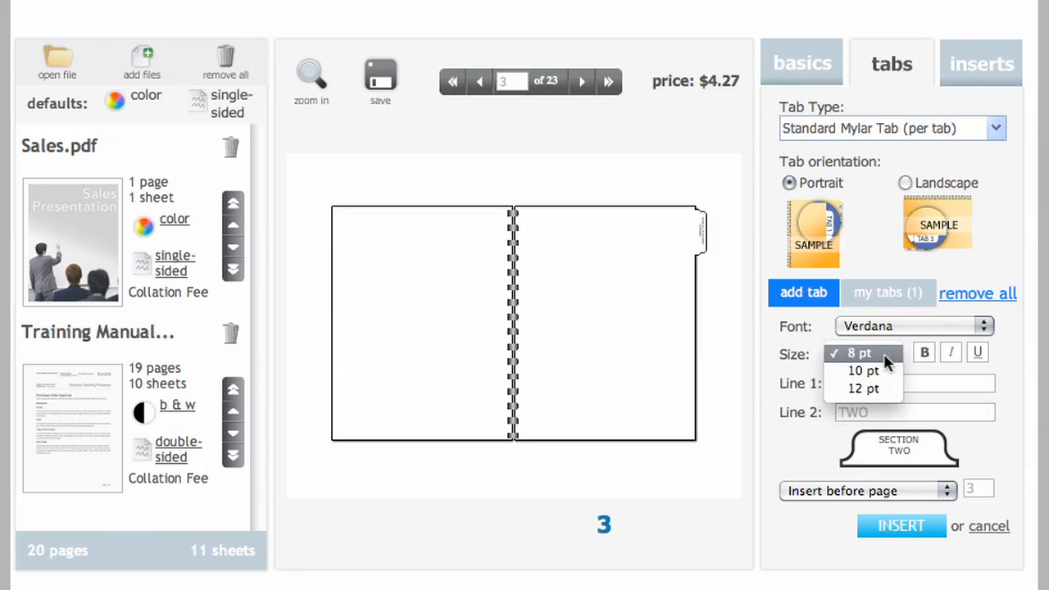
{"action": "left_click", "coordinate": [872, 388]}
{"action": "left_click", "coordinate": [925, 353]}
{"action": "left_click", "coordinate": [977, 355]}
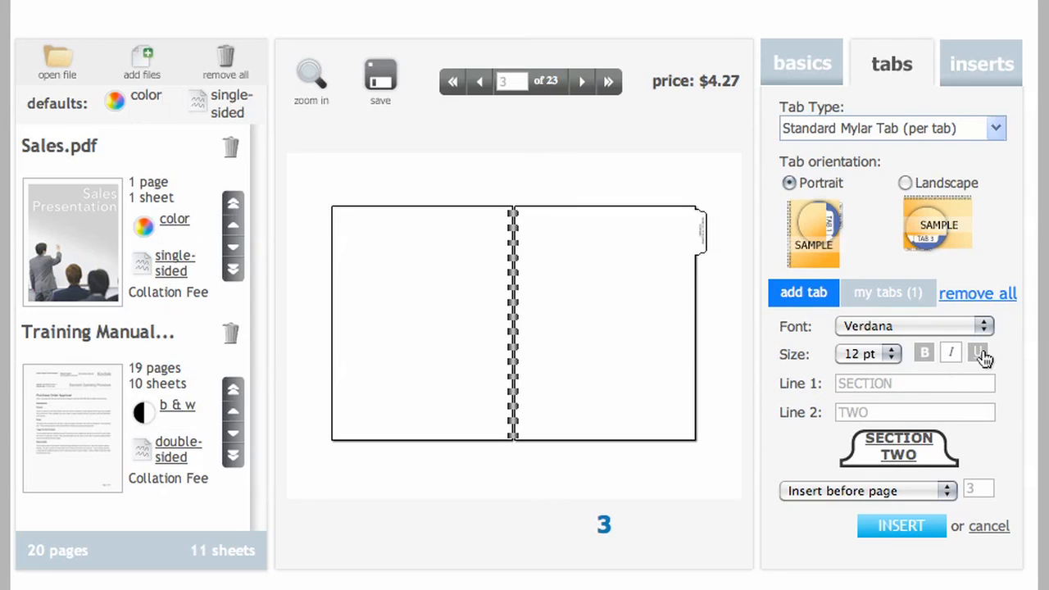
Insert the SECTION TWO tab before page 10 and view the list of added tabs.
{"action": "left_click", "coordinate": [971, 490]}
{"action": "type", "text": "10"}
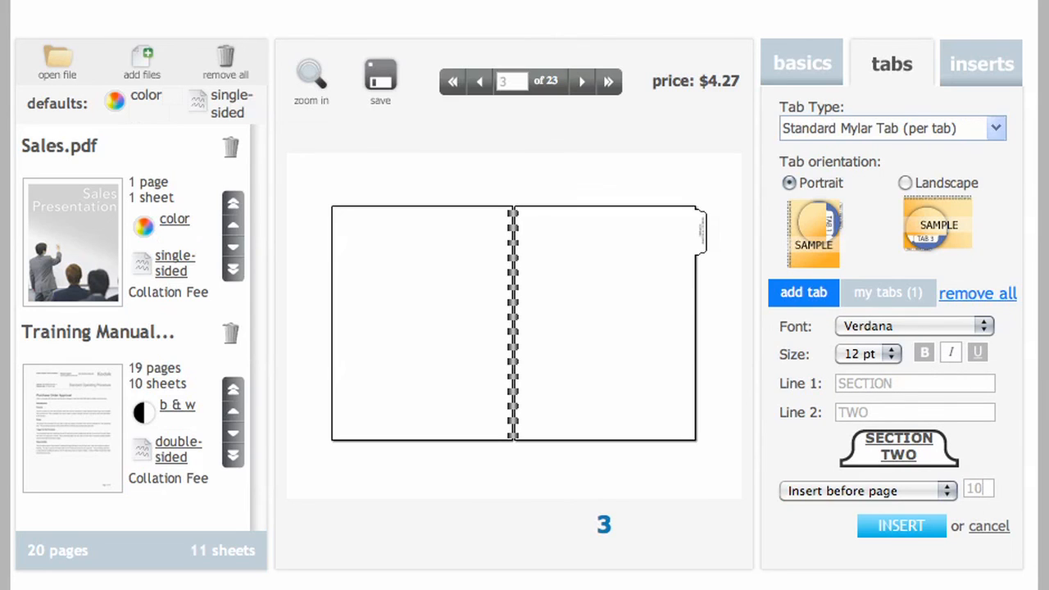
{"action": "left_click", "coordinate": [915, 533]}
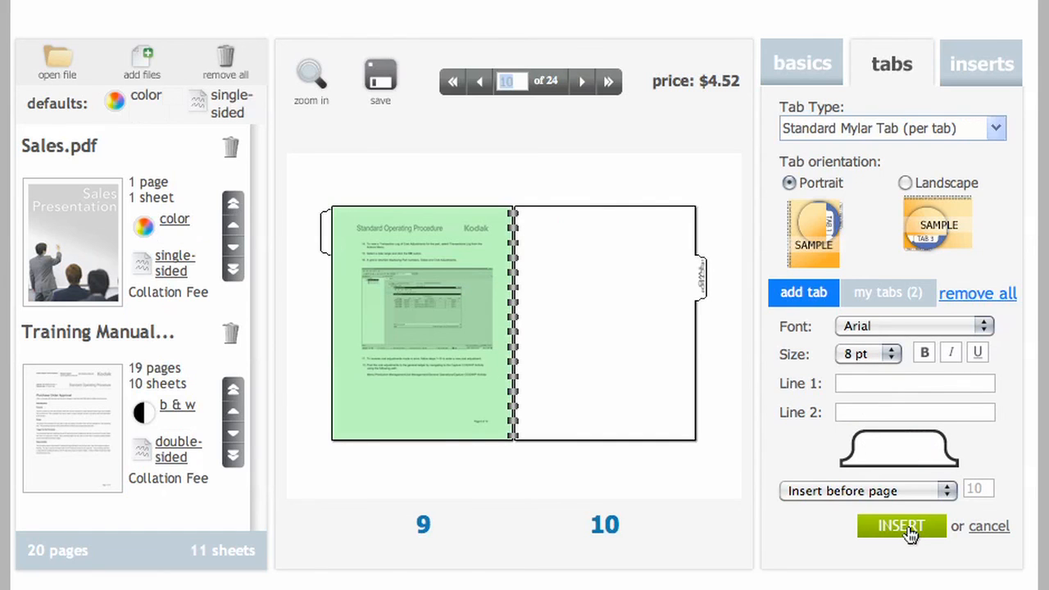
{"action": "left_click", "coordinate": [898, 293]}
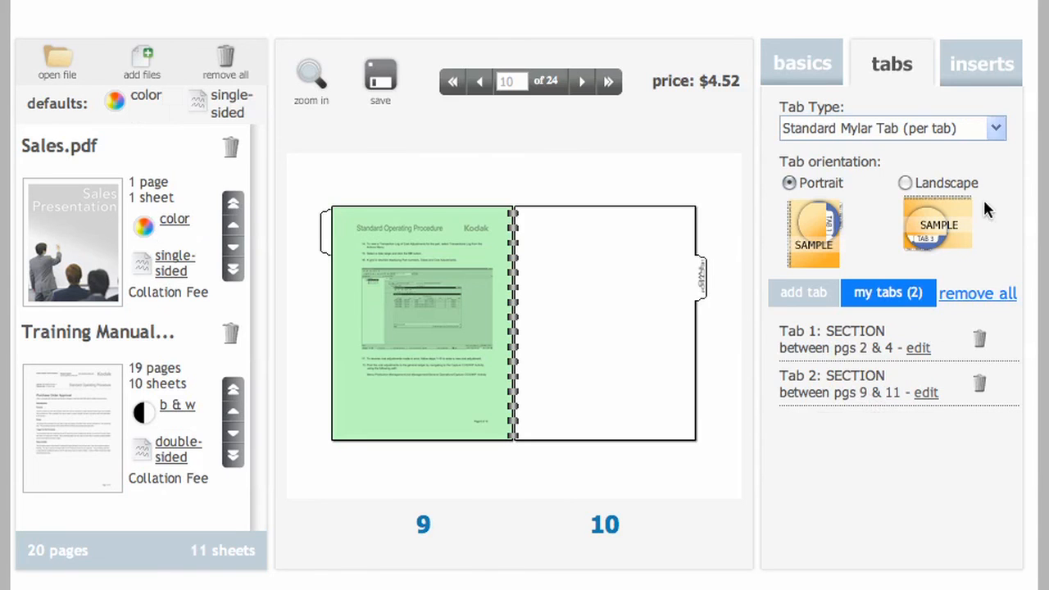
Choose a Light Blue - 65lb Card Stock Insert in portrait orientation for a new insert.
{"action": "left_click", "coordinate": [984, 79]}
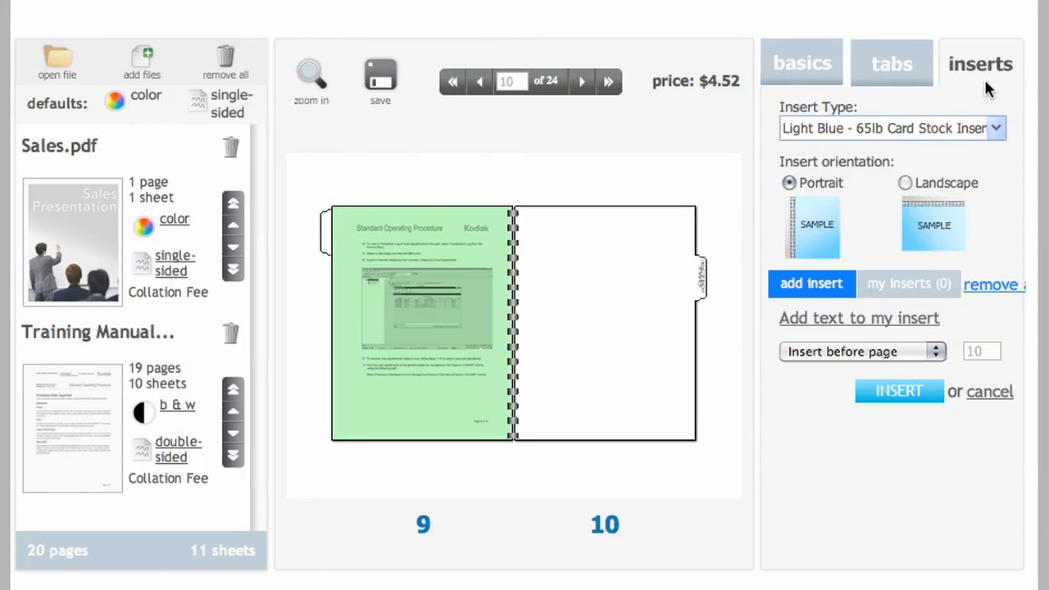
{"action": "left_click", "coordinate": [996, 131]}
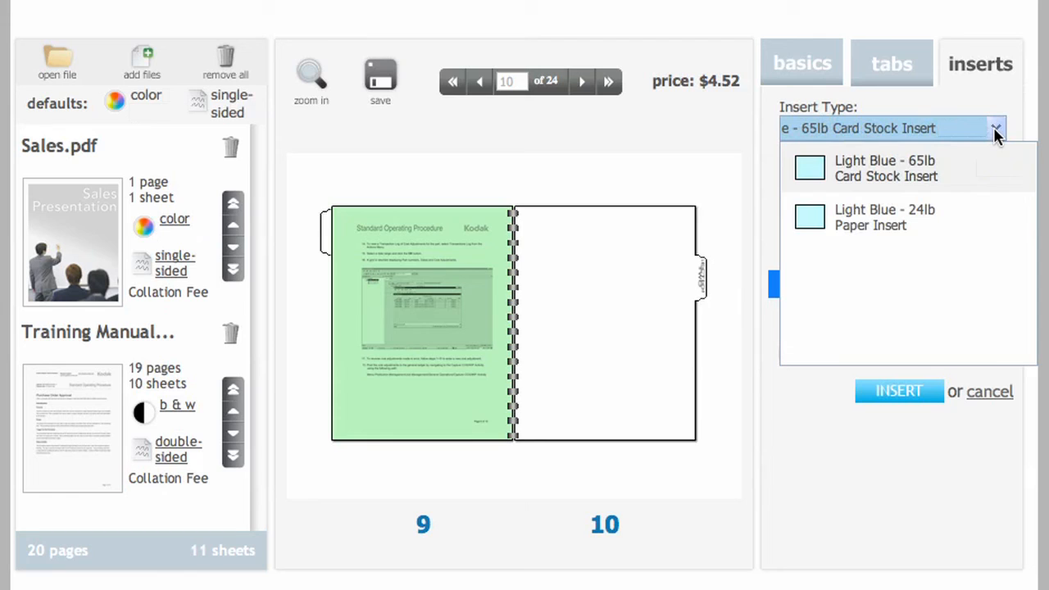
{"action": "left_click", "coordinate": [937, 174]}
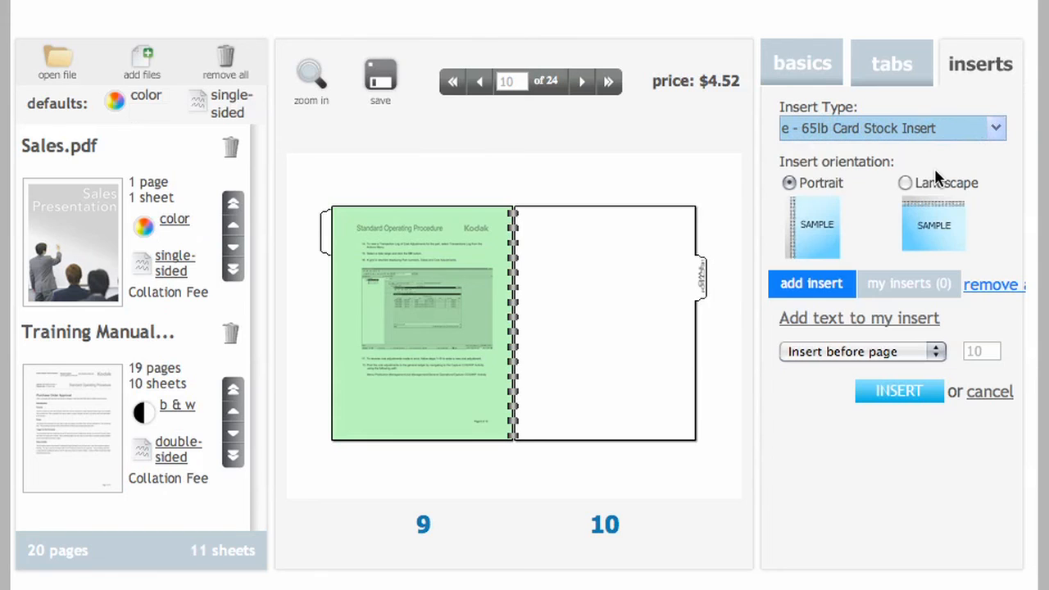
{"action": "left_click", "coordinate": [791, 179]}
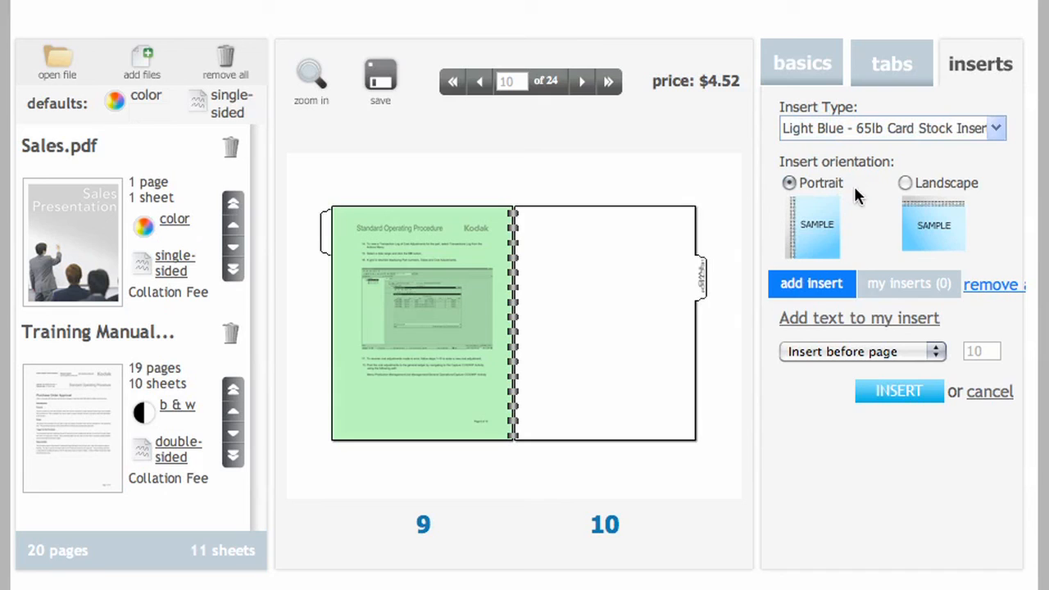
Add the text My Favorite Insert to the first line of the insert, centered in 12 pt Verdana.
{"action": "left_click", "coordinate": [861, 324]}
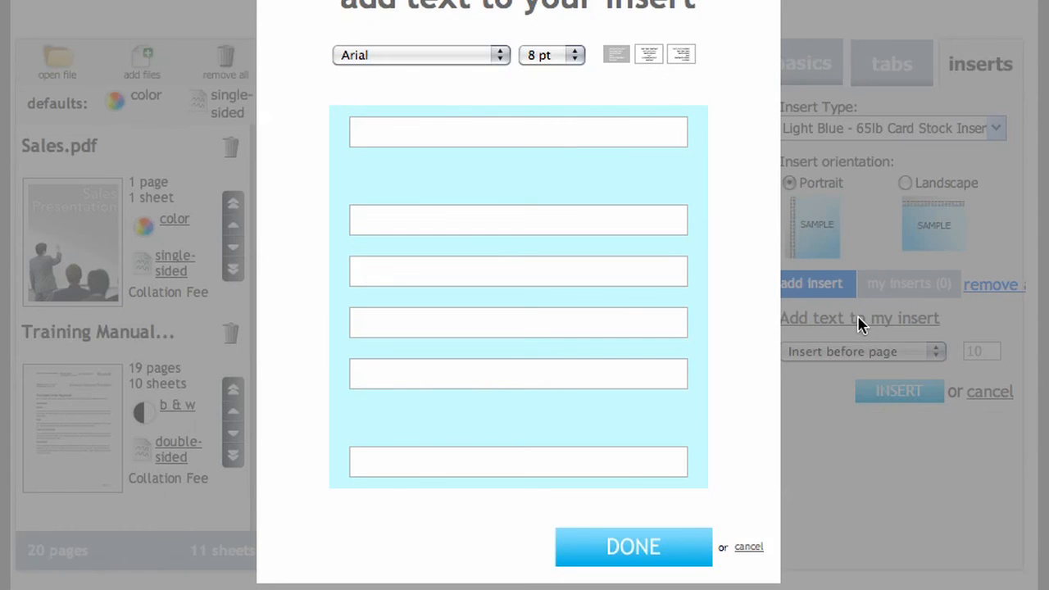
{"action": "type", "text": "My Favorite Insert"}
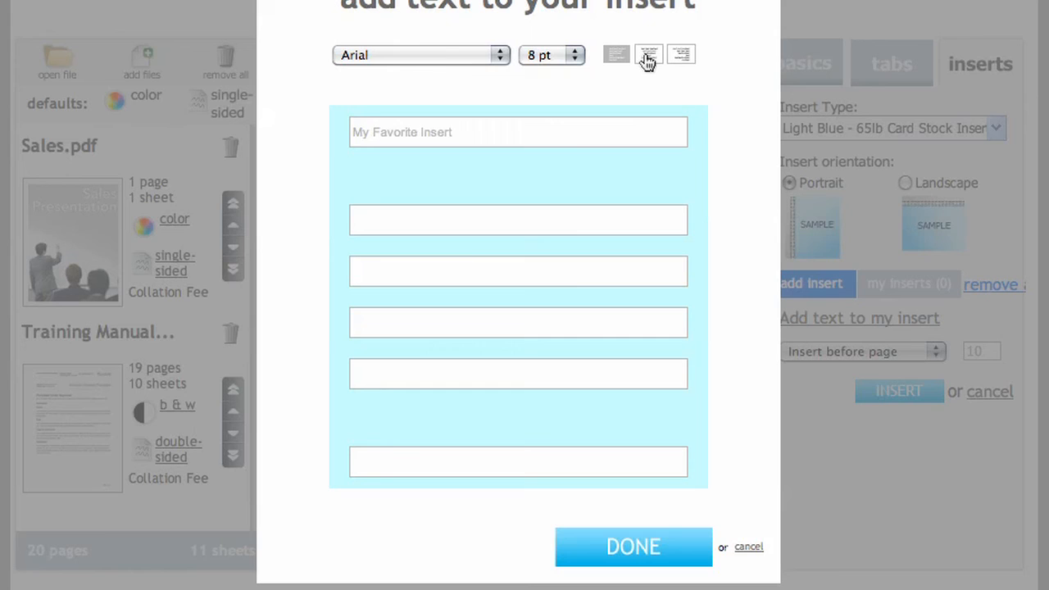
{"action": "left_click", "coordinate": [648, 57]}
{"action": "left_click", "coordinate": [446, 54]}
{"action": "left_click", "coordinate": [427, 145]}
{"action": "left_click", "coordinate": [551, 55]}
{"action": "left_click", "coordinate": [551, 88]}
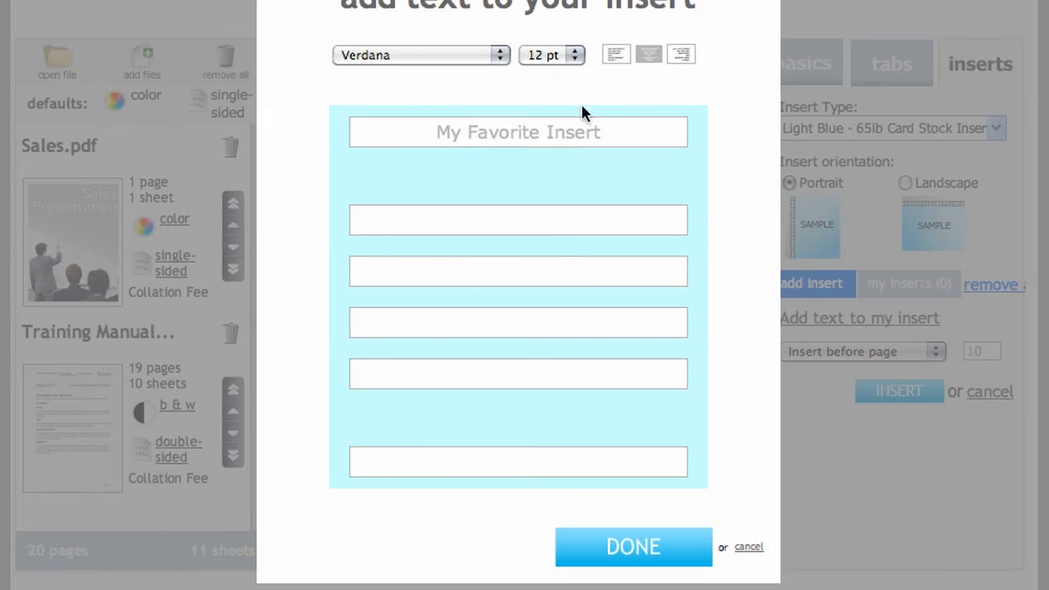
{"action": "left_click", "coordinate": [631, 547]}
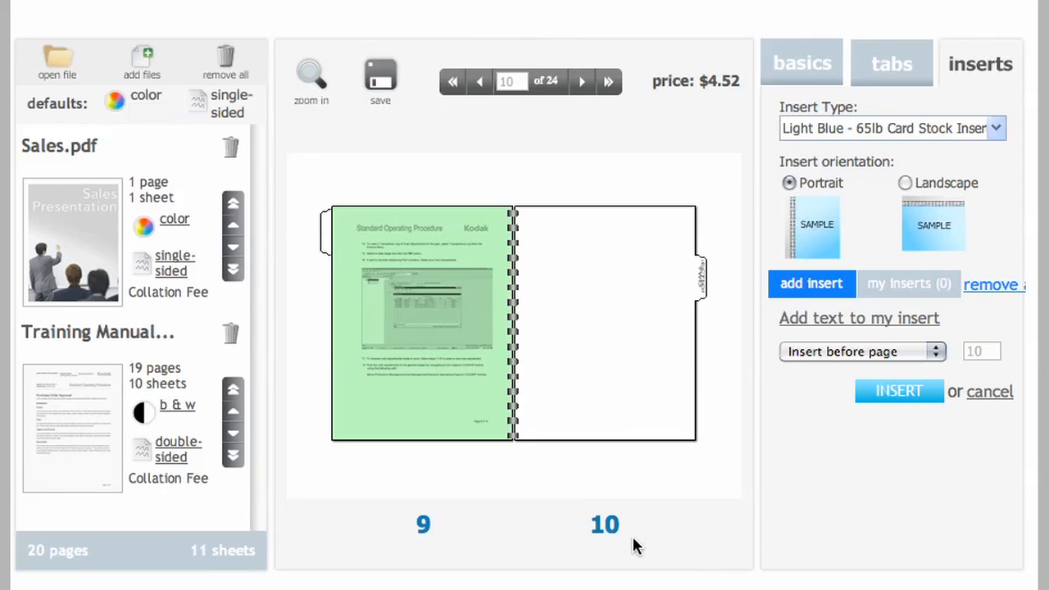
Place the light blue insert before page 4.
{"action": "double_click", "coordinate": [982, 351]}
{"action": "type", "text": "4"}
{"action": "left_click", "coordinate": [899, 391]}
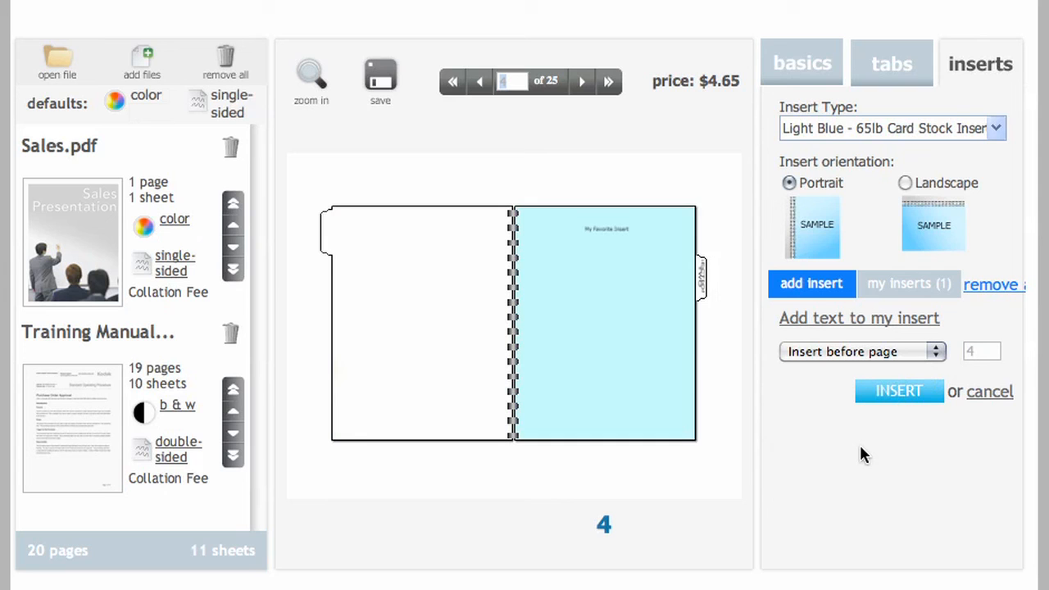